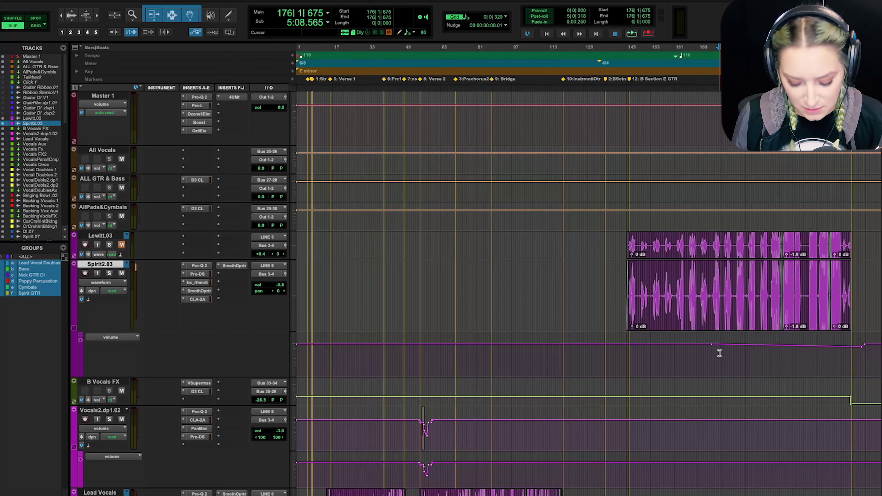
- Zoom out to the whole song, then zoom back in around bar 176
key("r")
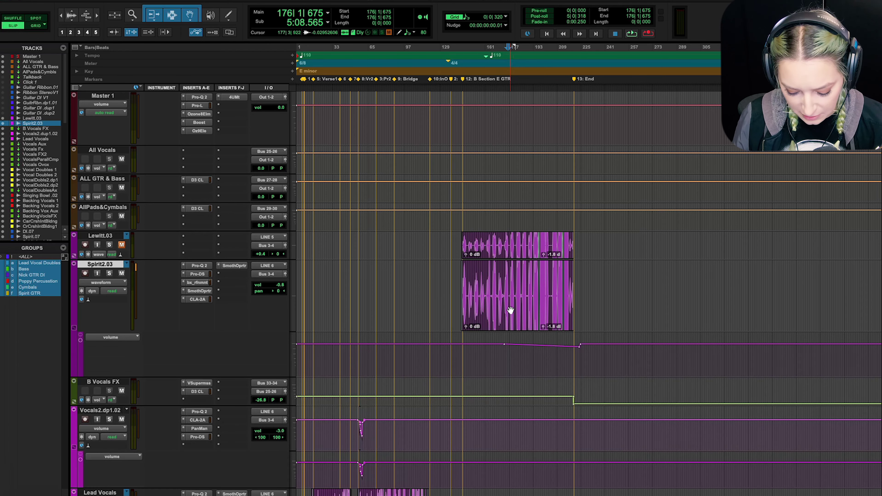
key("super+bracketright")
key("super+bracketright")
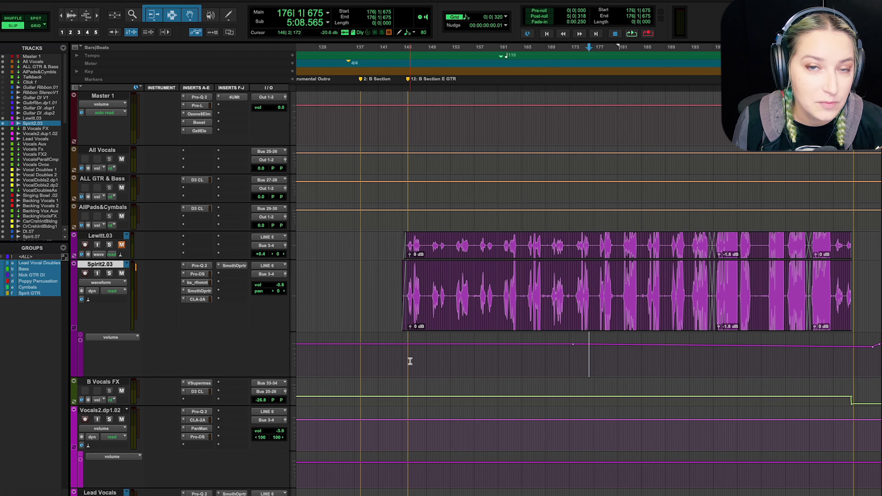
- Place the playback start position at bar 138
scroll(409, 361, "down", 2)
left_click(359, 300)
left_click(356, 306)
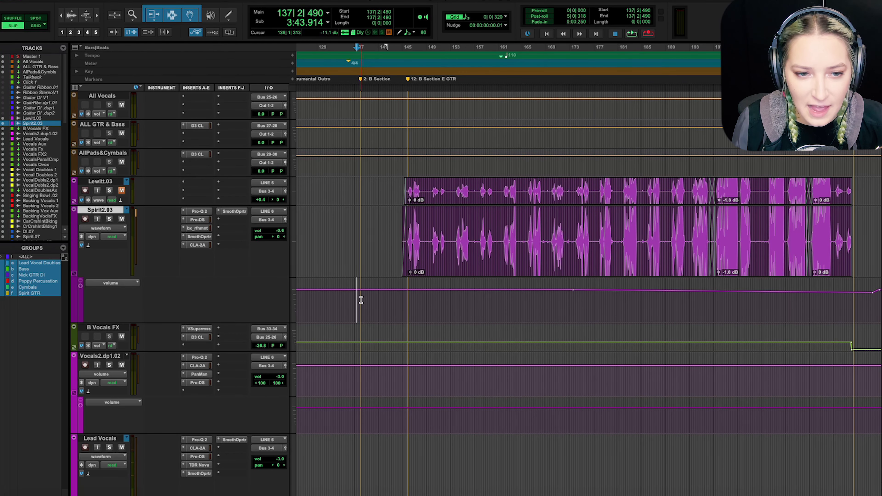
scroll(361, 299, "up", 2)
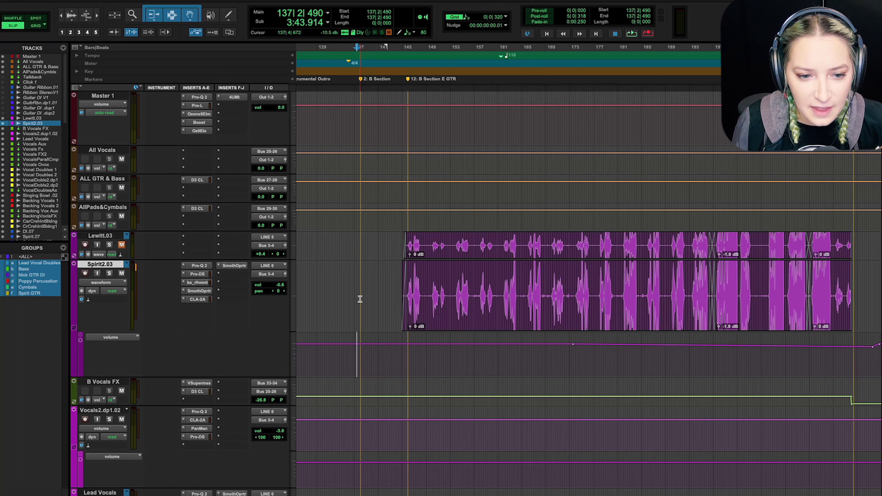
scroll(427, 320, "down", 10)
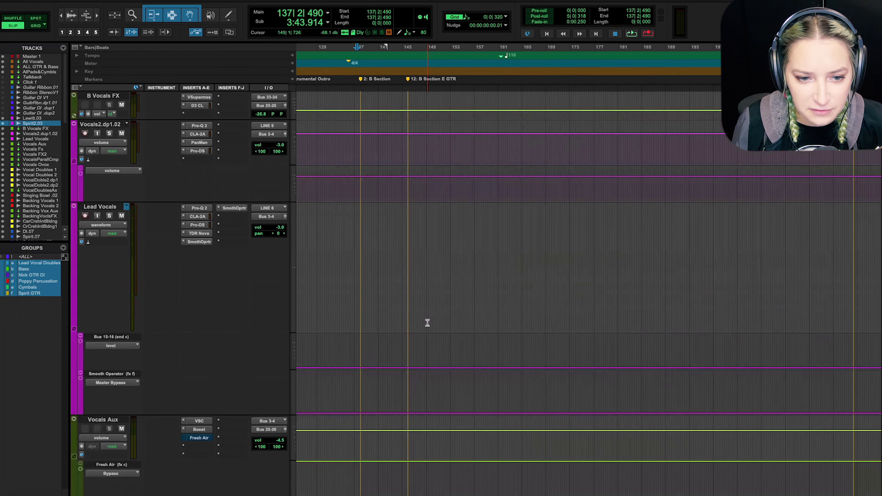
scroll(427, 322, "down", 15)
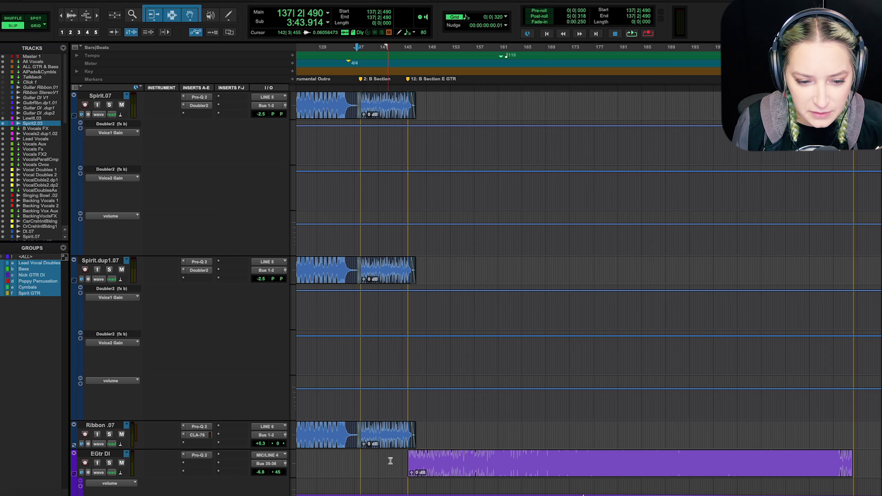
left_click(362, 397)
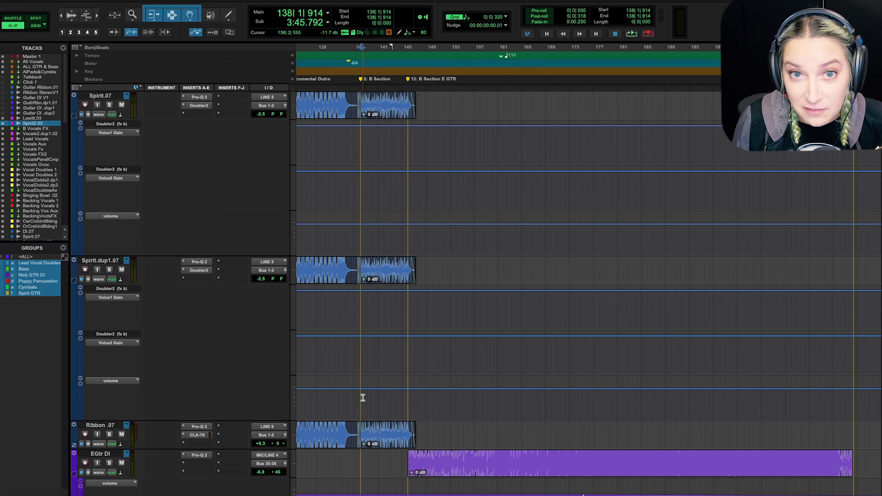
- Play from bar 138 while scrolling through the session's tracks, then stop
key("space")
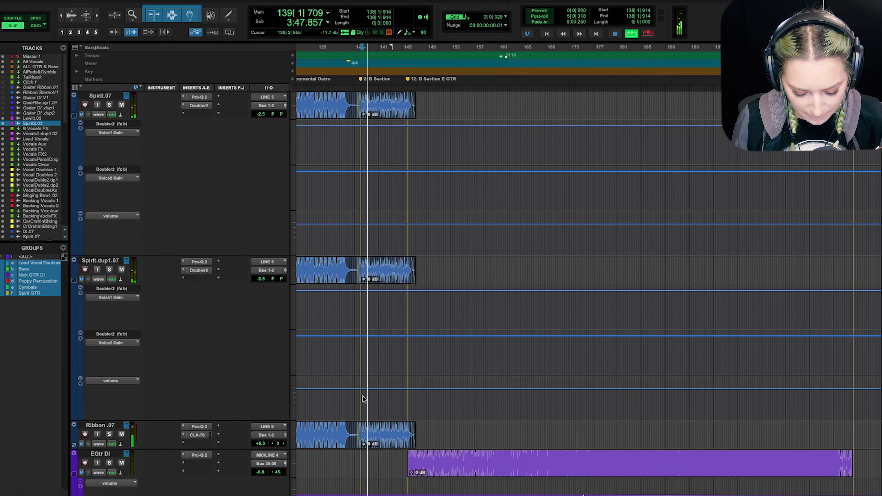
scroll(412, 385, "down", 3)
scroll(411, 384, "down", 10)
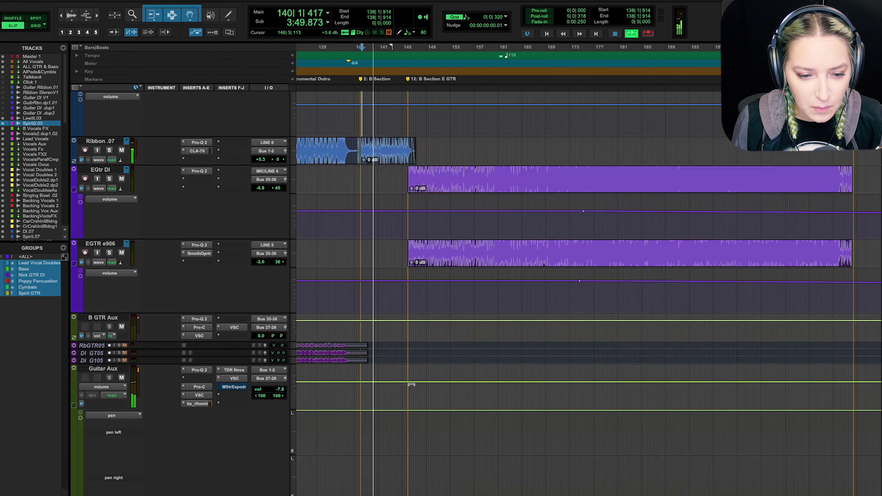
scroll(412, 385, "down", 12)
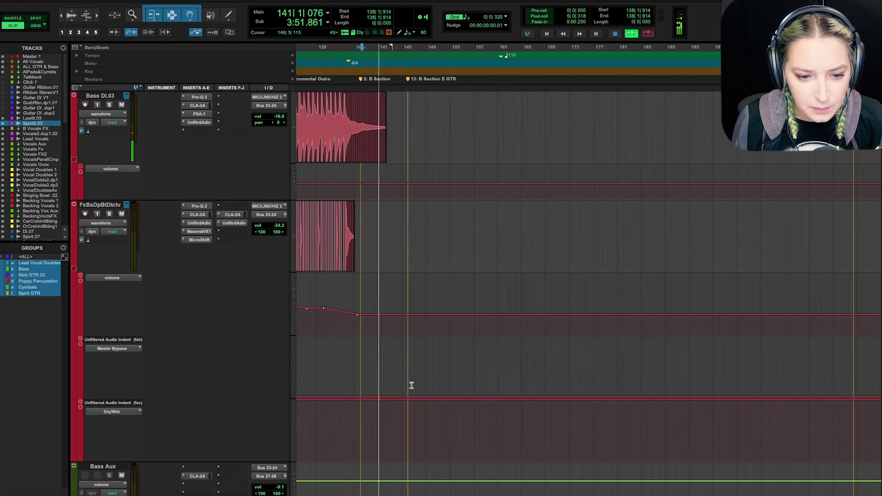
scroll(411, 384, "down", 15)
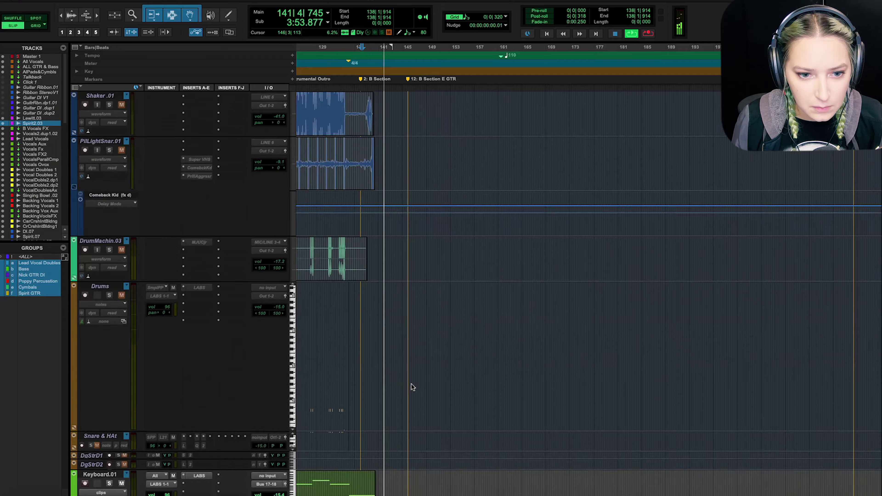
scroll(411, 384, "up", 20)
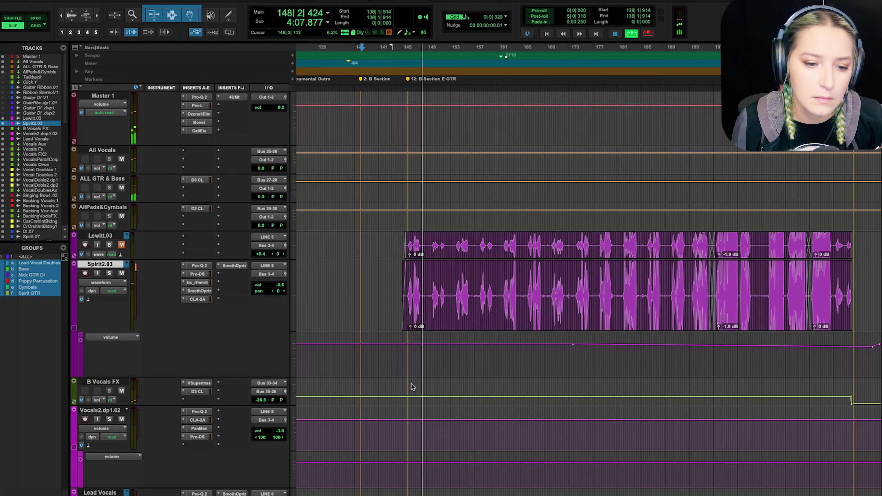
key("space")
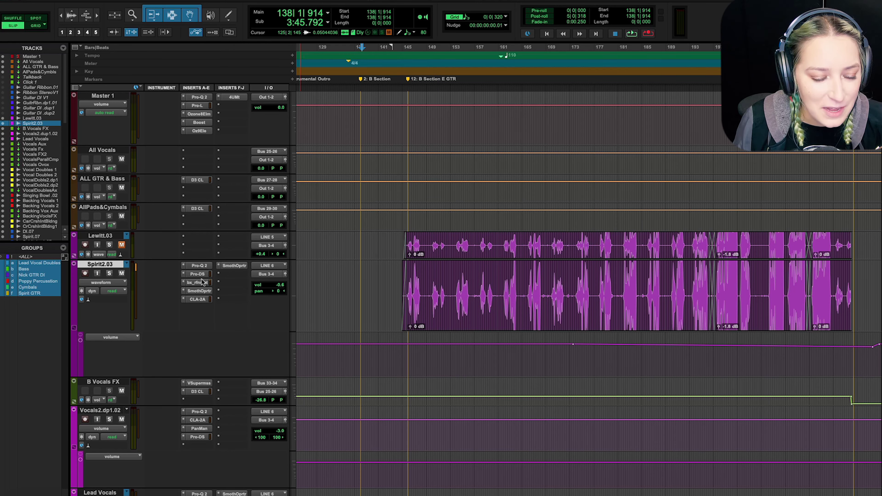
left_click(459, 288)
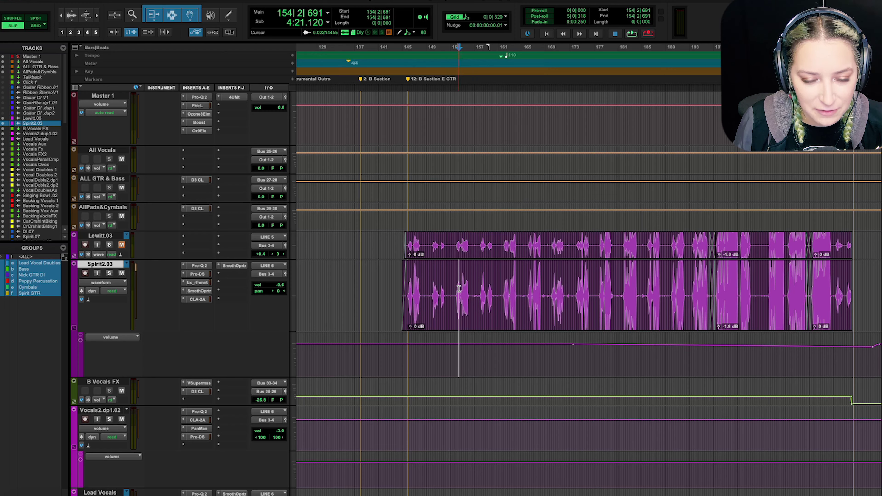
- Bypass every Spirit2.03 plugin, solo the track, and play it from bar 185
left_click(456, 288)
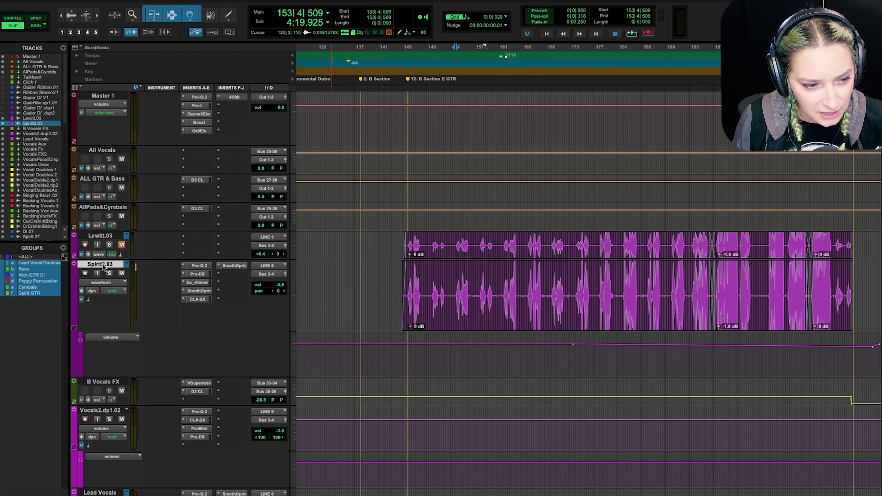
key("shift+a")
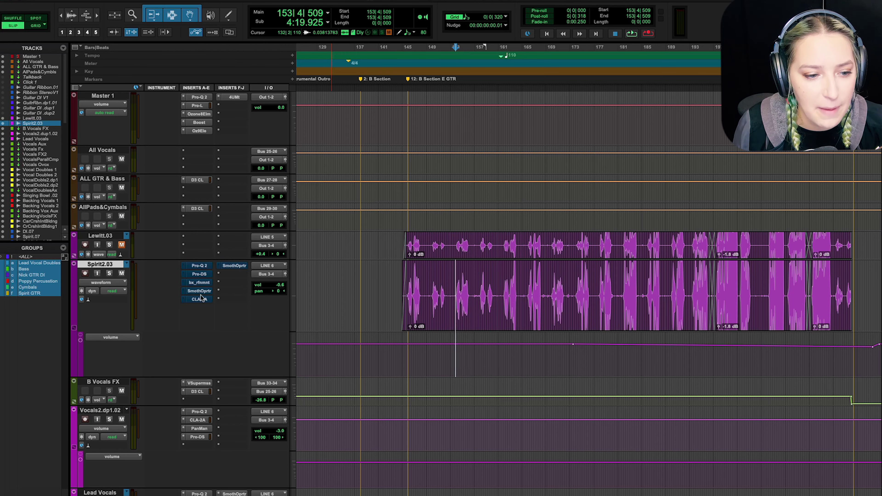
left_click(109, 274)
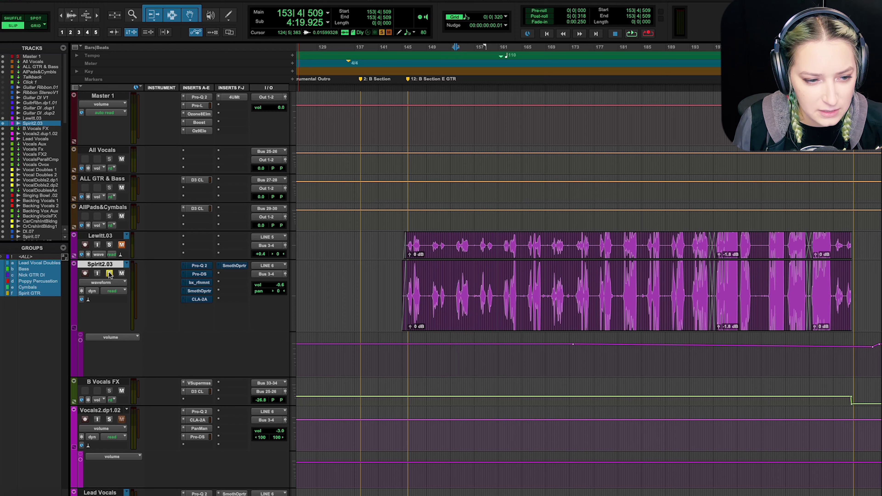
left_click(646, 290)
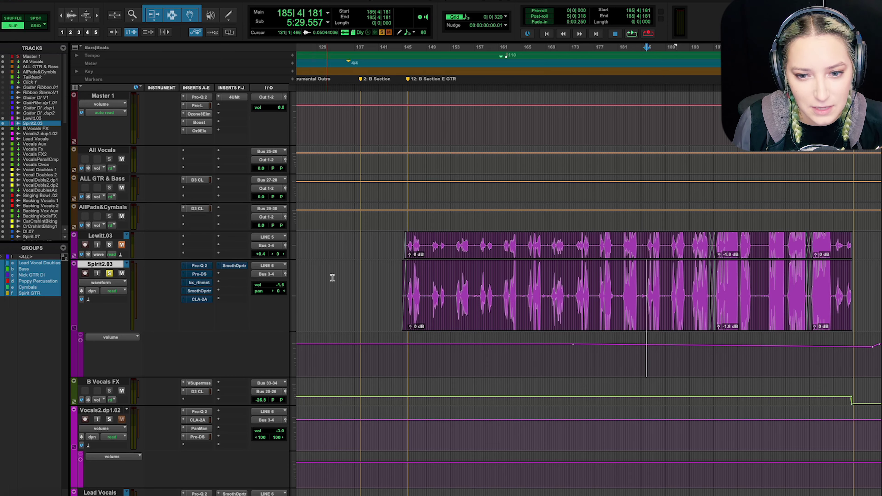
key("space")
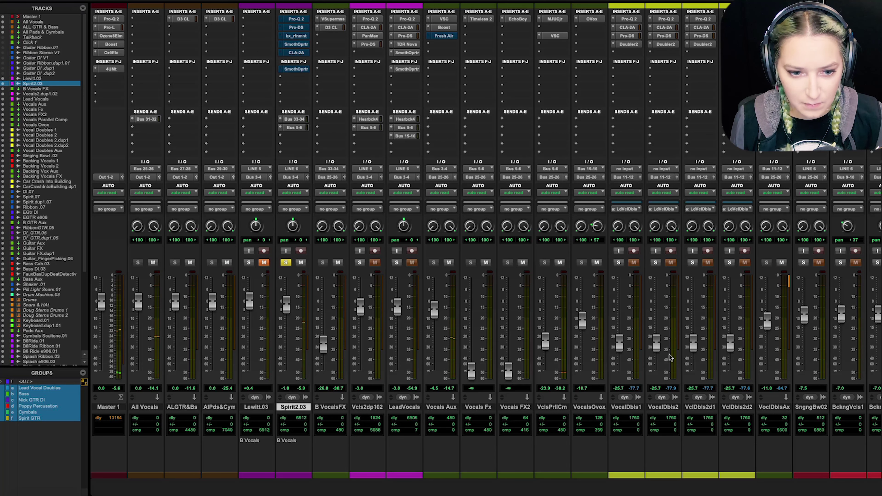
- Raise the Spirit2.03 fader to -1.5 dB in the Mix window, then return to Edit
key("super+equal")
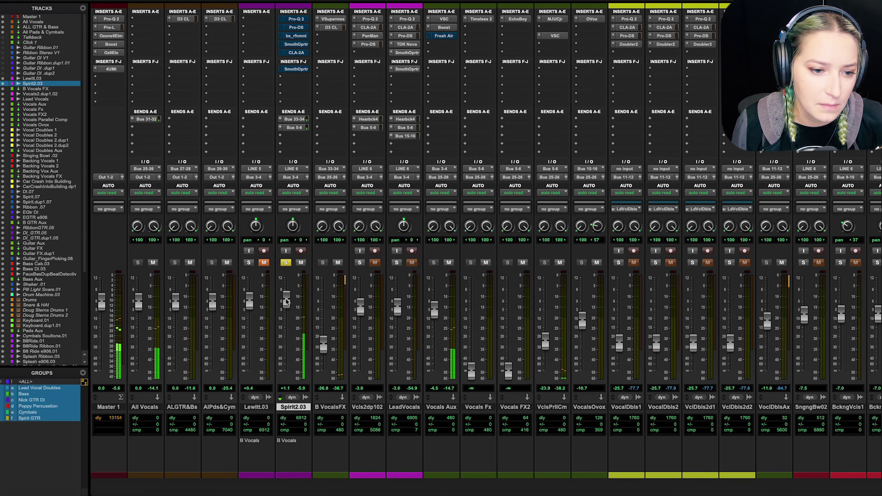
left_click_drag(286, 298, 287, 288)
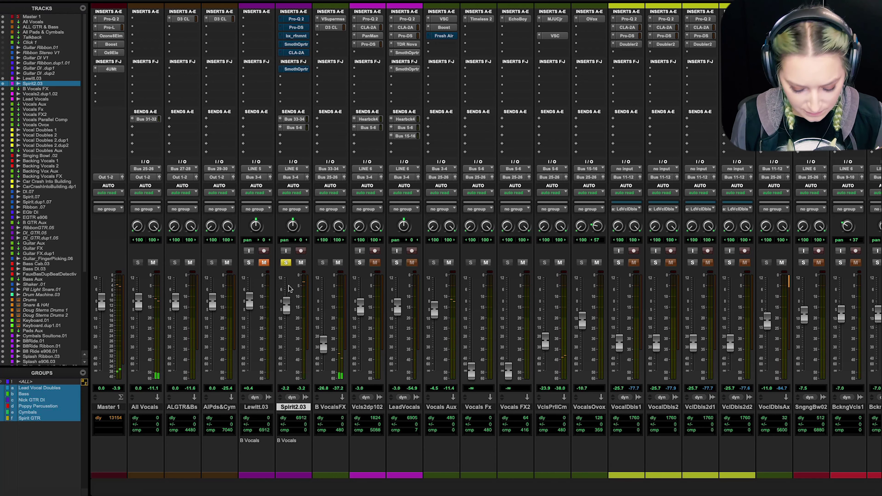
key("ctrl+equal")
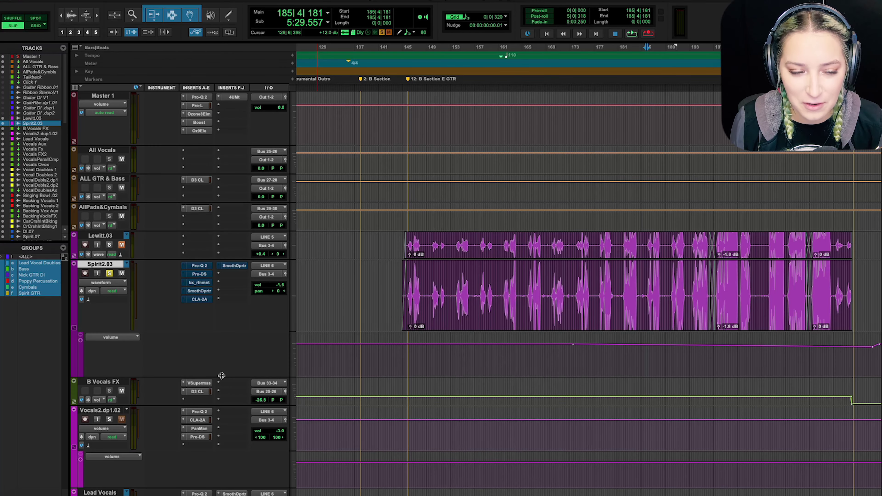
- Inspect B Vocals FX's Valhalla Supermassive reverb, then show its Dyn3 compressor (10.8:1, -35.4 dB)
left_click(103, 382)
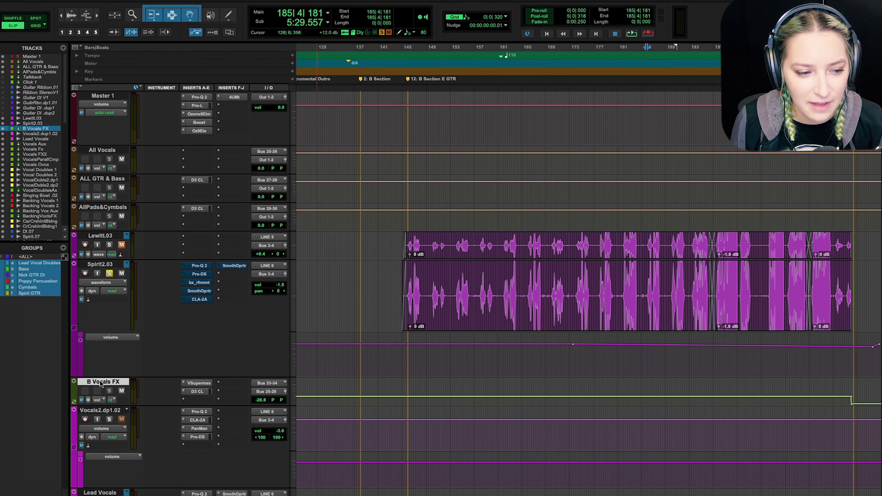
left_click(198, 384)
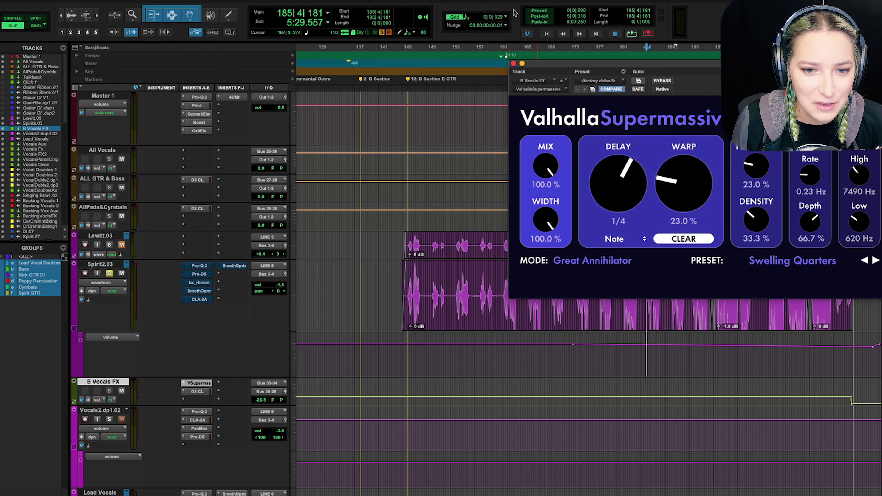
left_click(513, 63)
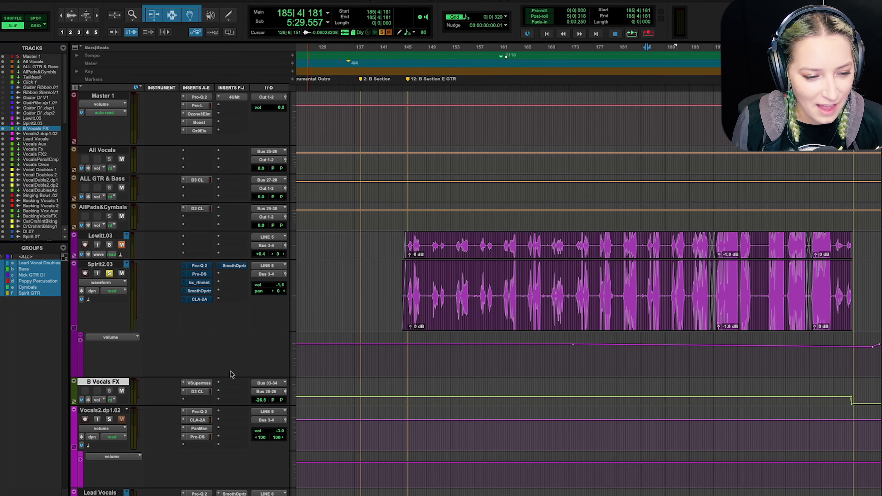
left_click(197, 391)
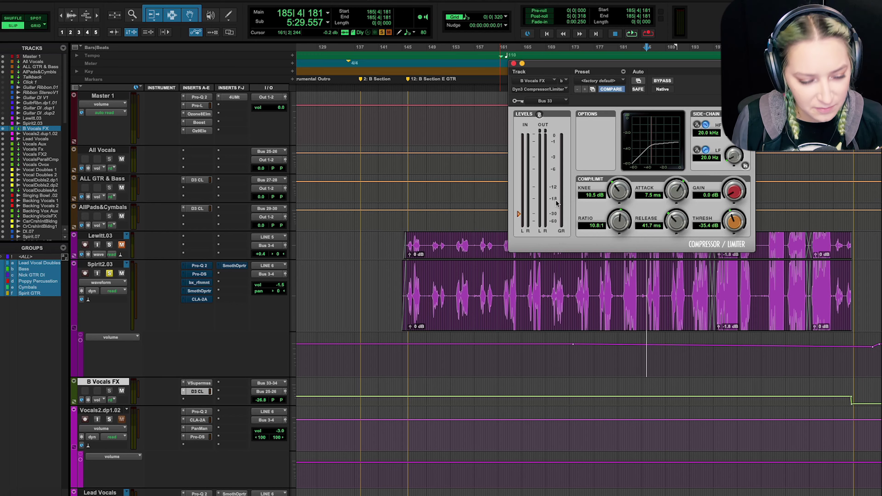
- Play the Spirit2.03 vocal from bar 185 with the compressor shown, ending in the Mix window
key("super+equal")
key("super+equal")
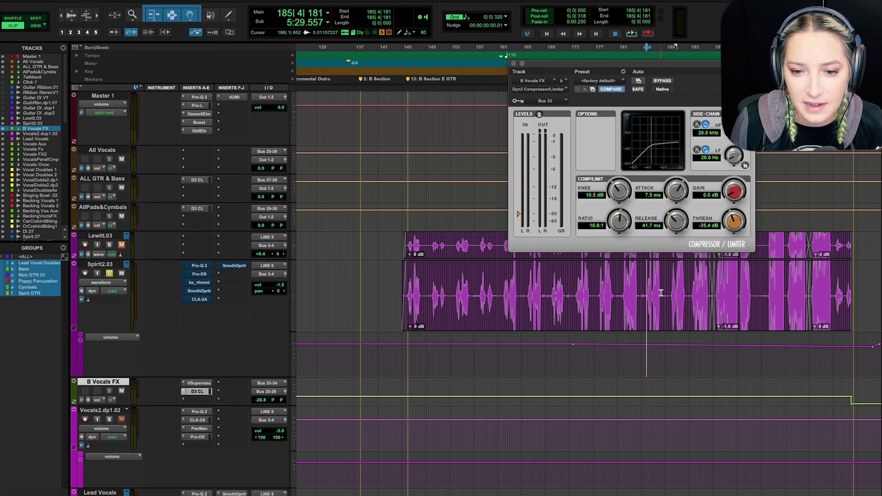
left_click_drag(660, 293, 671, 291)
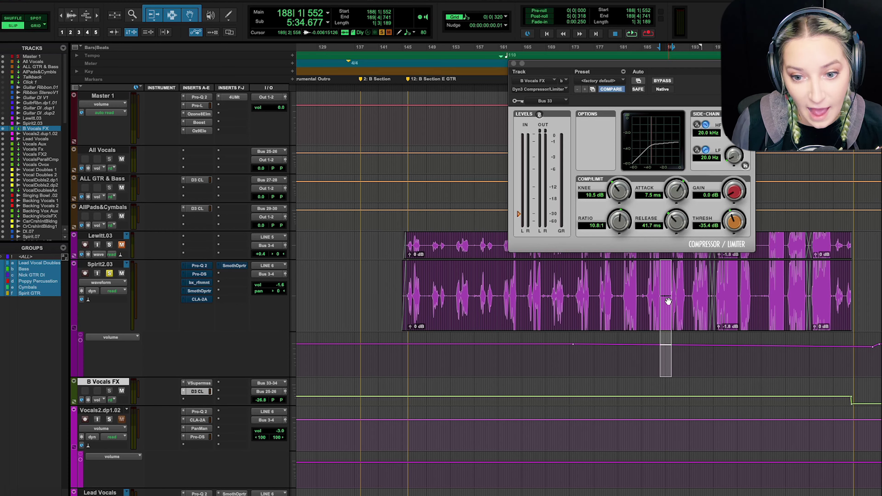
left_click(642, 348)
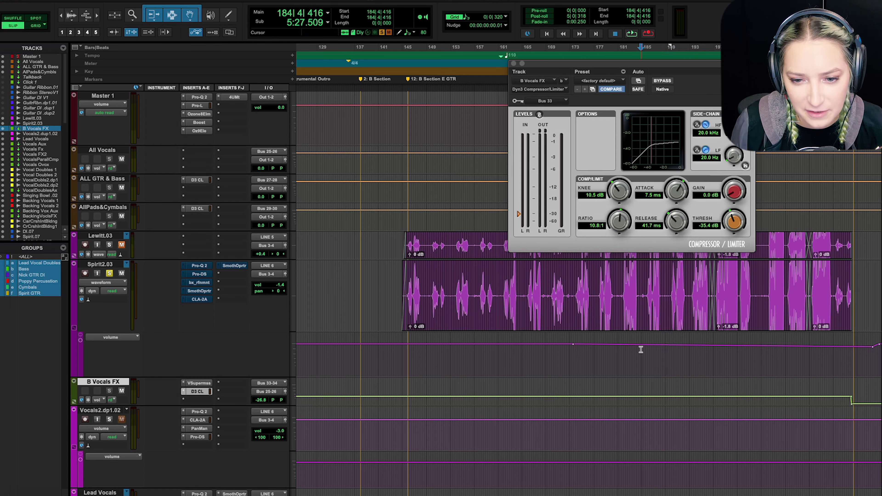
key("space")
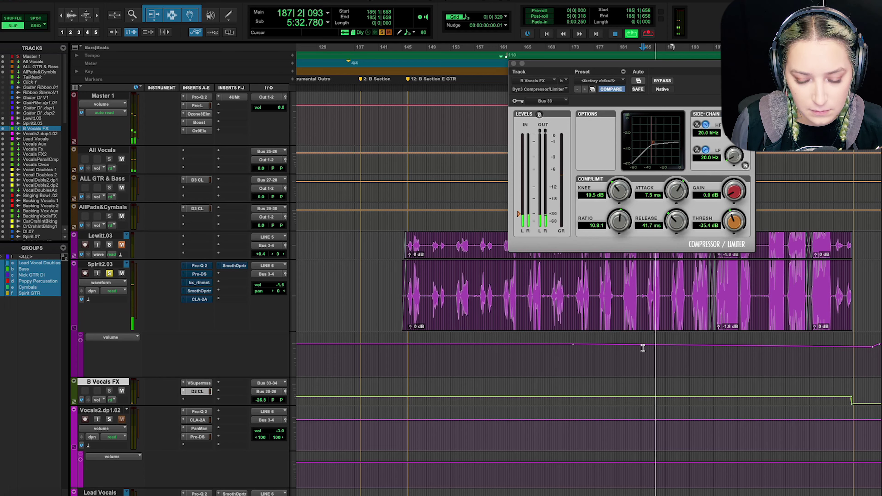
key("super+equal")
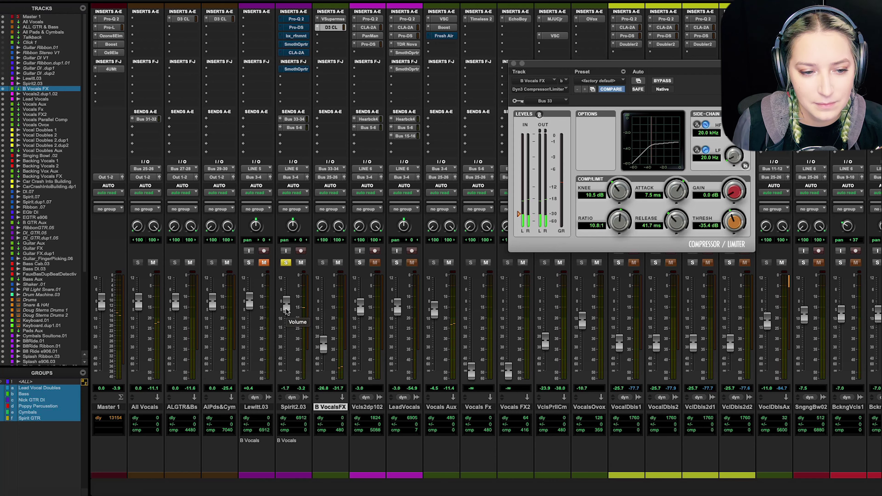
- Boost Spirit2.03 to about +7.9 dB, drop it back to -1.4 dB, and close the compressor
left_click_drag(285, 306, 286, 293)
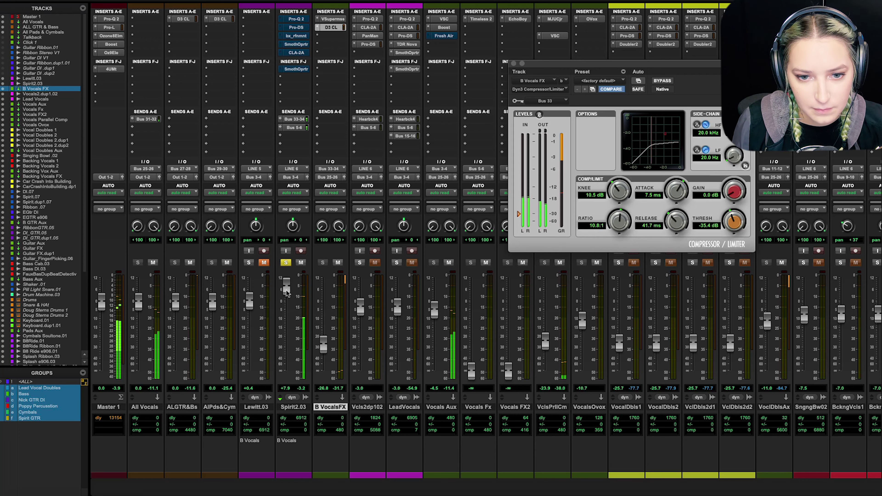
left_click_drag(286, 292, 286, 305)
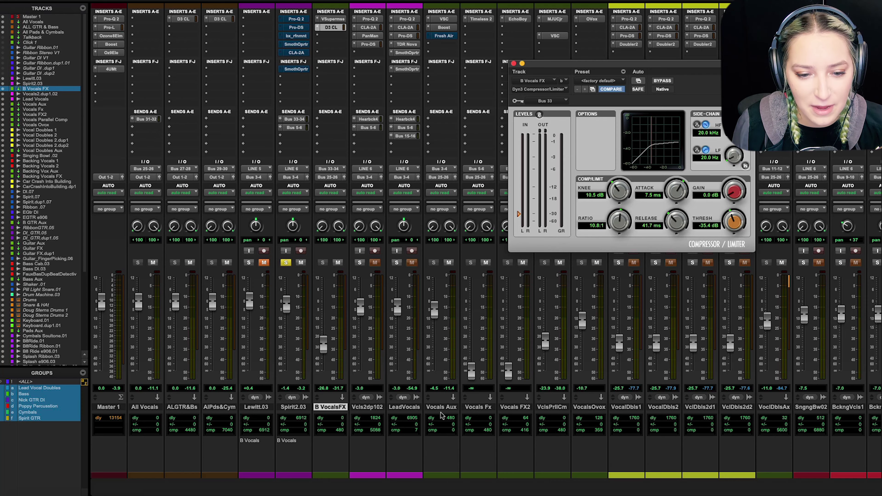
left_click(514, 63)
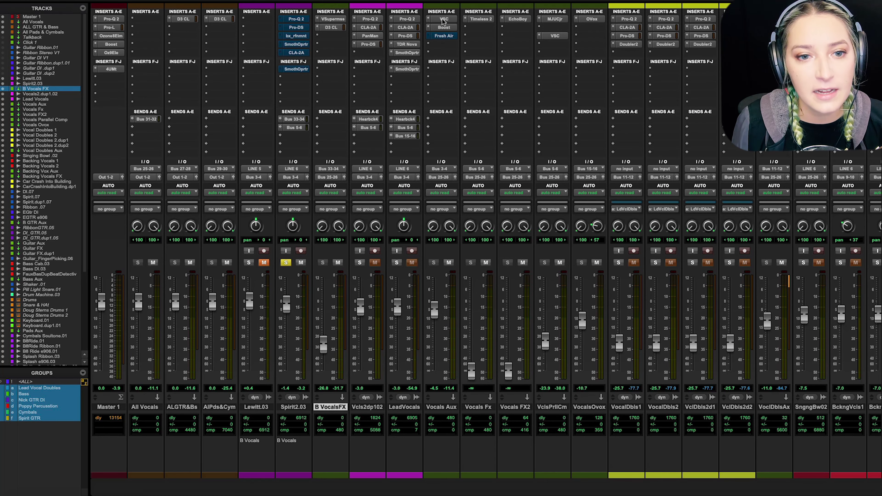
- Inspect the Boost plugin on Vocals Aux, close it, and select the Vocals Aux track
left_click(444, 27)
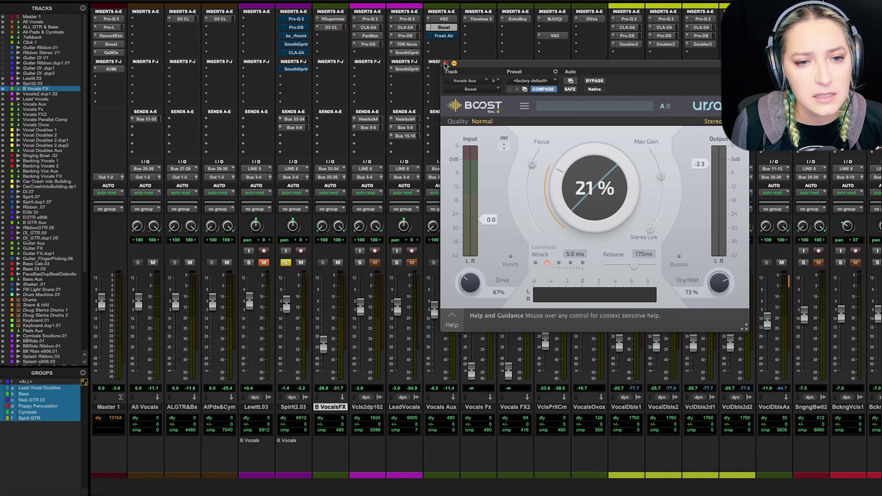
left_click(446, 64)
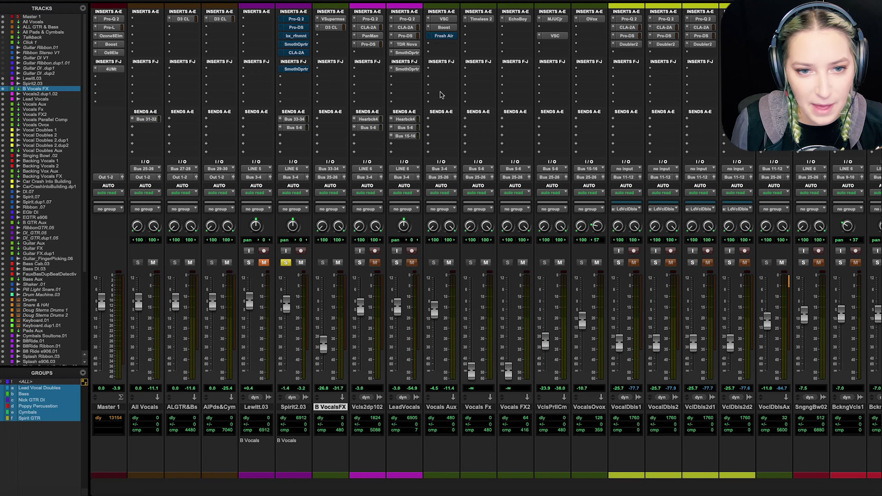
left_click(440, 409)
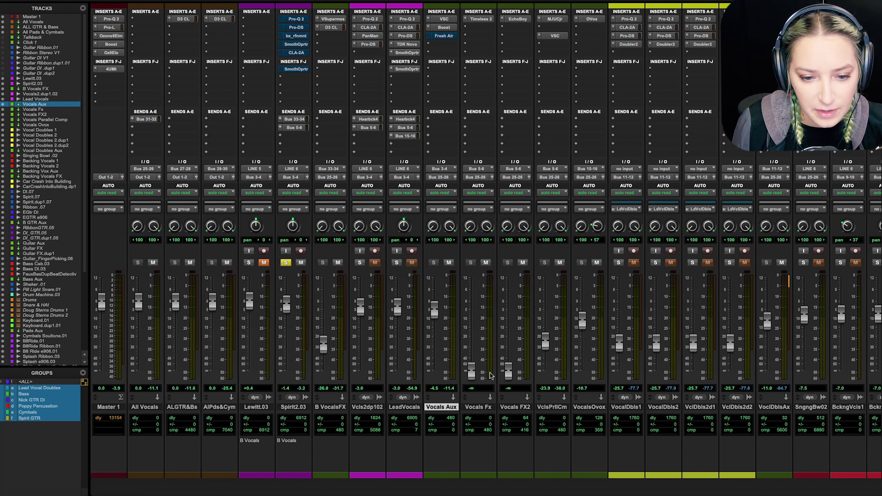
- Select the Vocals Fx through VclsPrllCm return tracks as one group
left_click(481, 410)
left_click(590, 410, "shift")
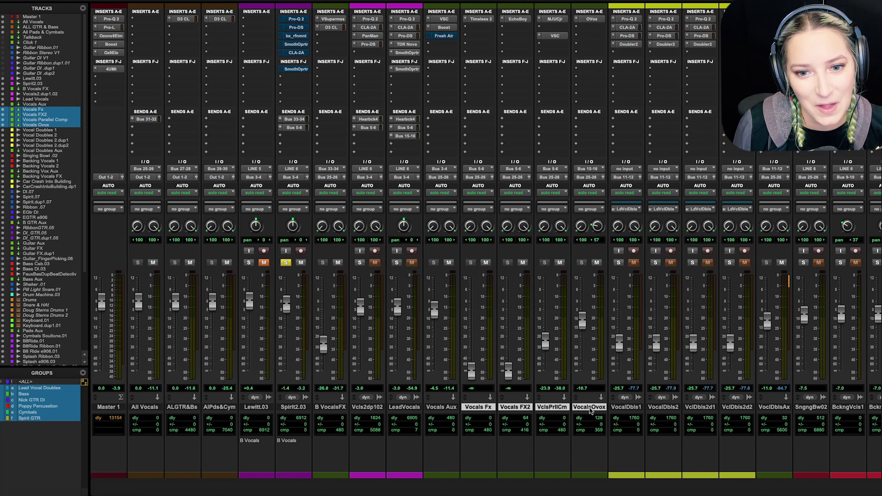
left_click(629, 407)
left_click(553, 407)
left_click(482, 408, "shift")
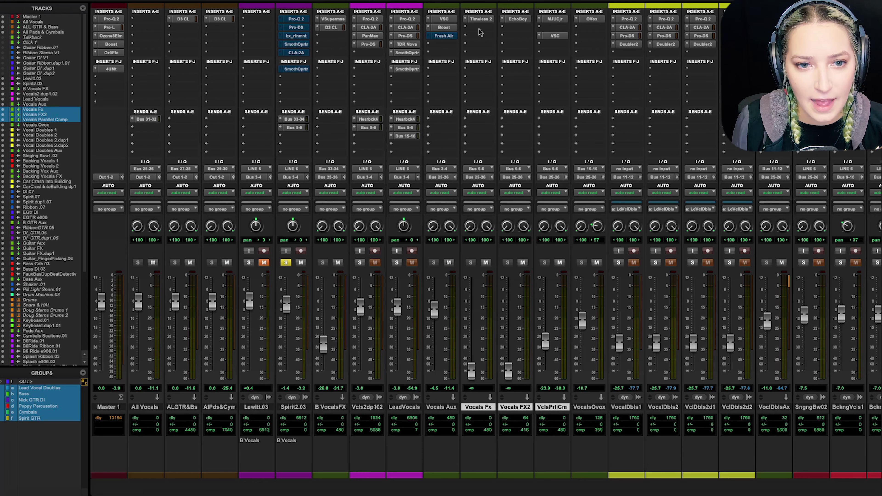
- Review the Timeless 2 and EchoBoy delays and the MJUCjr parallel compressor
left_click(481, 19)
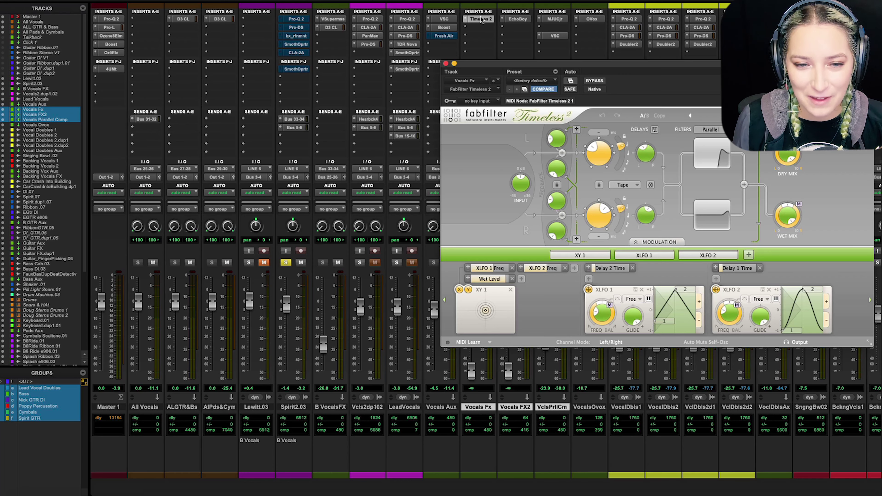
left_click(446, 63)
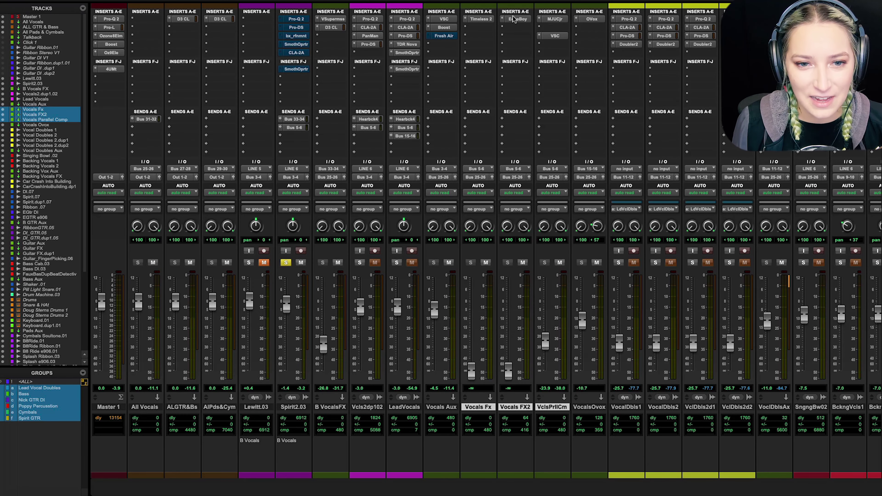
left_click(515, 19)
left_click(556, 19)
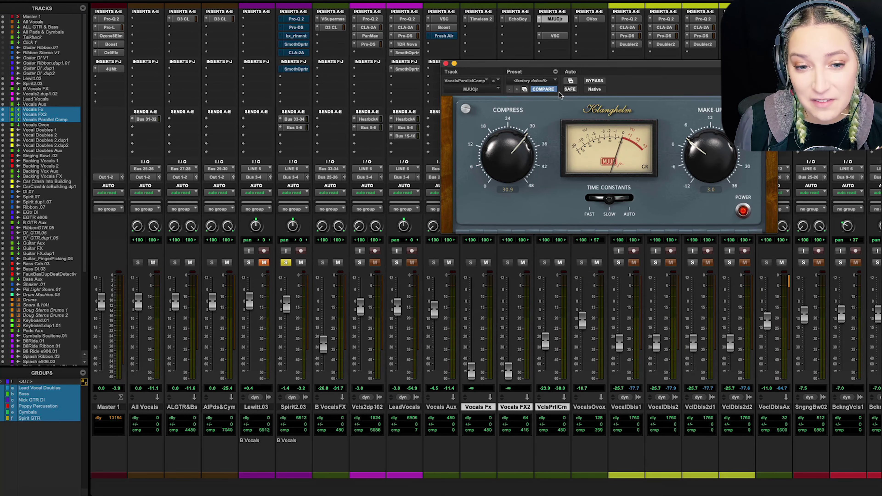
left_click_drag(563, 64, 598, 62)
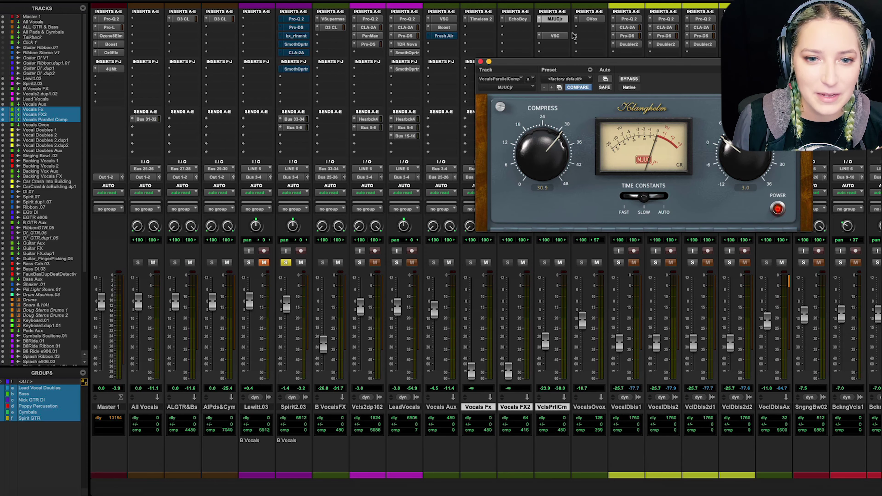
- Check the VerbSuite Classics reverb on VclsPrllCm, then select only B VocalsFX
left_click(555, 36)
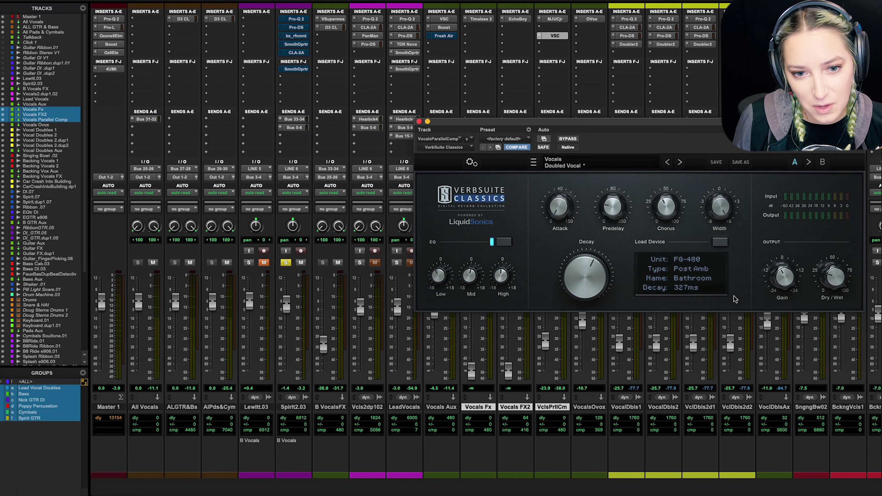
left_click(419, 122)
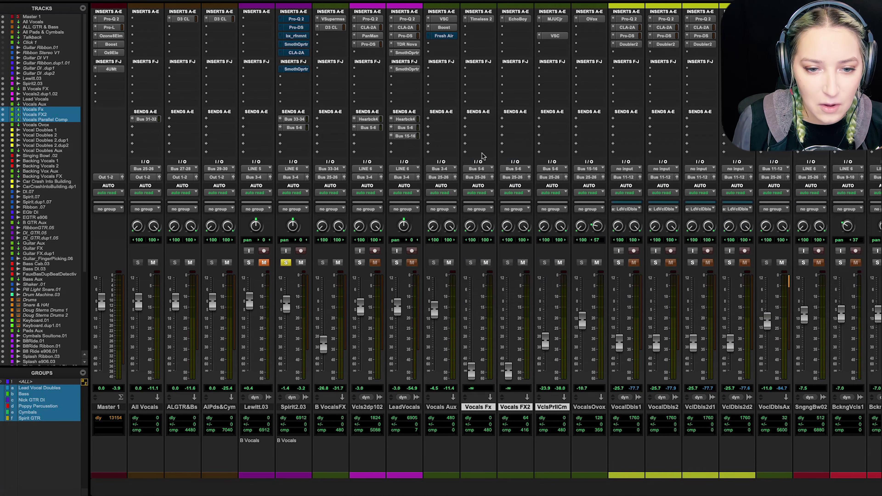
left_click(446, 409, "shift")
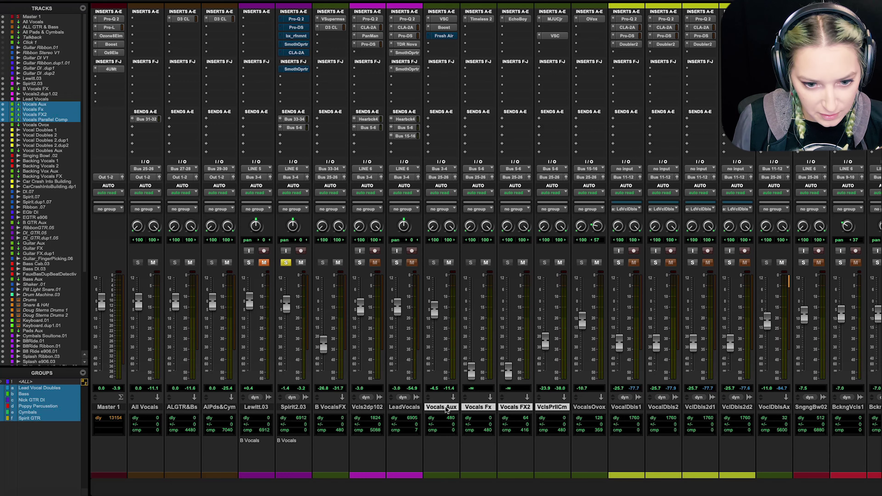
left_click(323, 409)
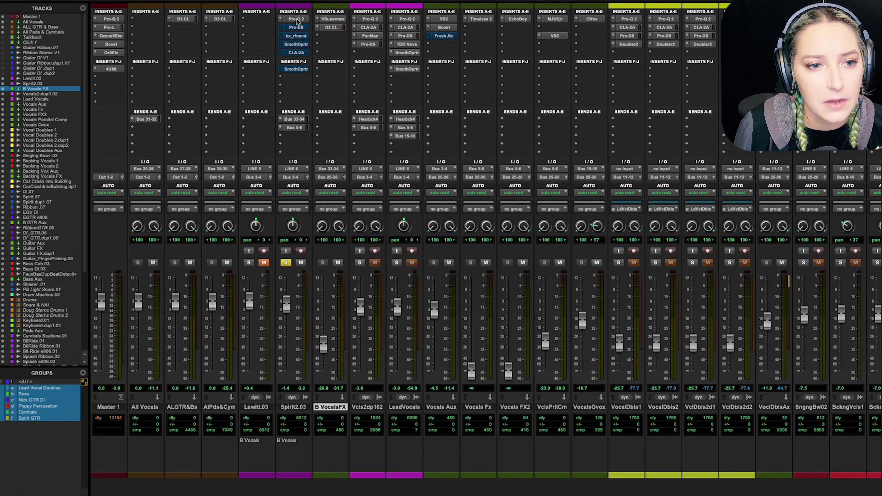
- Show the Pro-Q 2 EQ cut curve on Spirit2.03, then bring up the Pro-DS de-esser
left_click(296, 20)
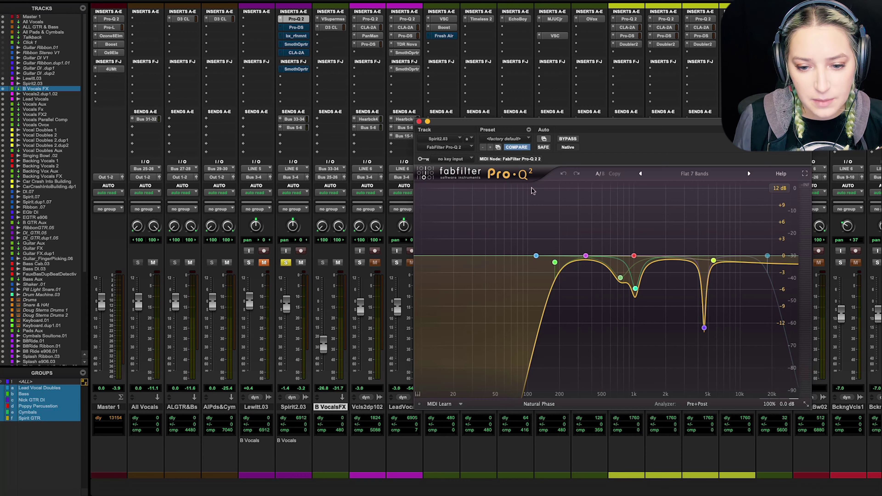
mouse_move(629, 281)
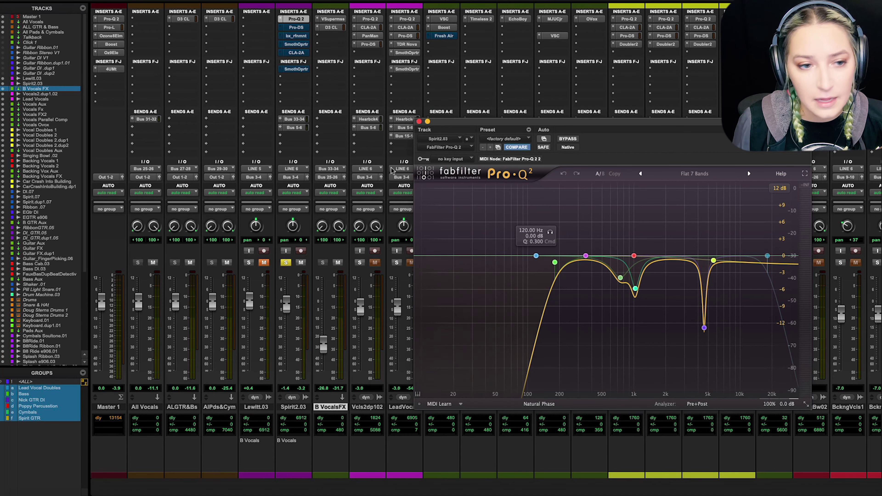
left_click(299, 28)
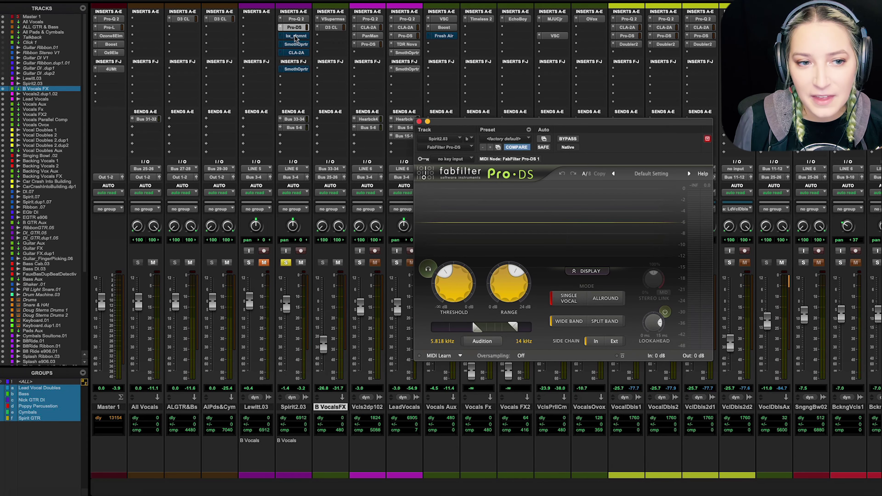
- Switch to bx_refinement on Spirit2.03 and solo its filtered harsh band
left_click(295, 36)
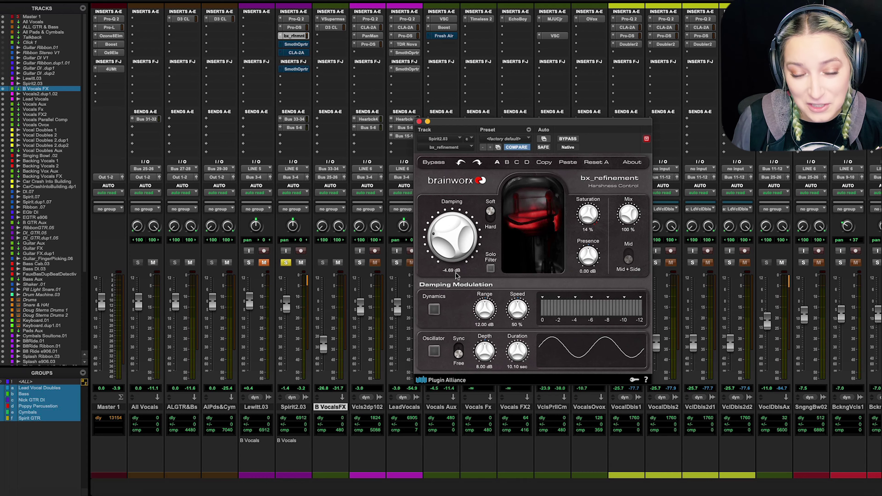
left_click(490, 269)
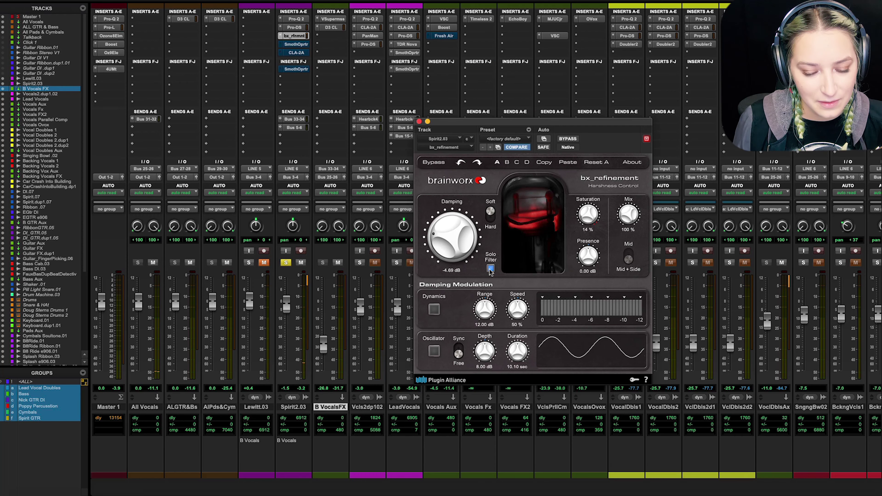
- Turn the bx_refinement filter solo off, close it, and bring up Smooth Operator on Spirit2.03
left_click(491, 269)
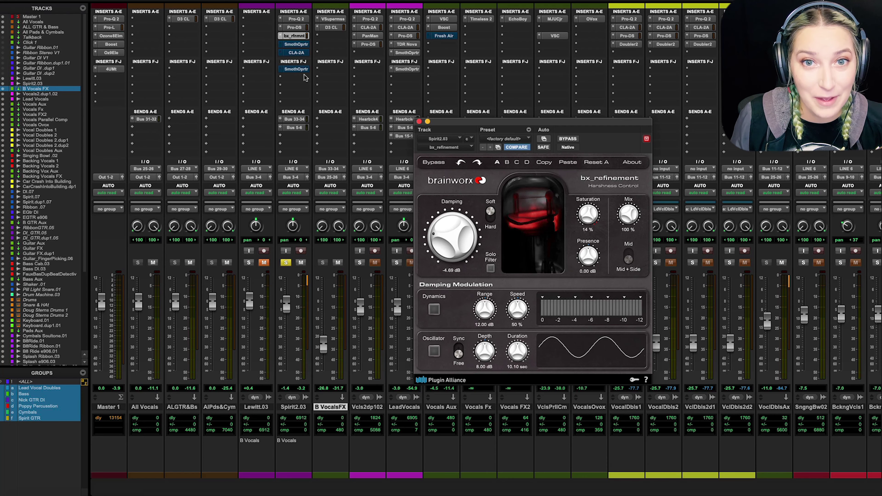
left_click(418, 121)
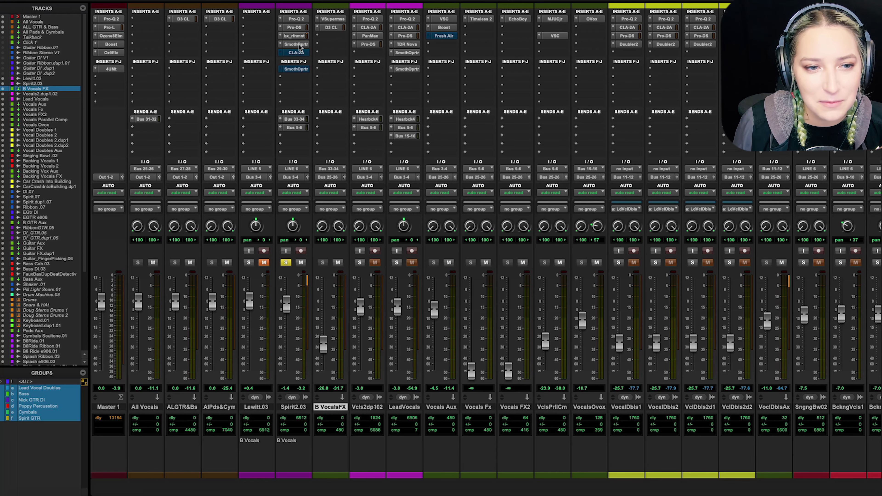
left_click(297, 44)
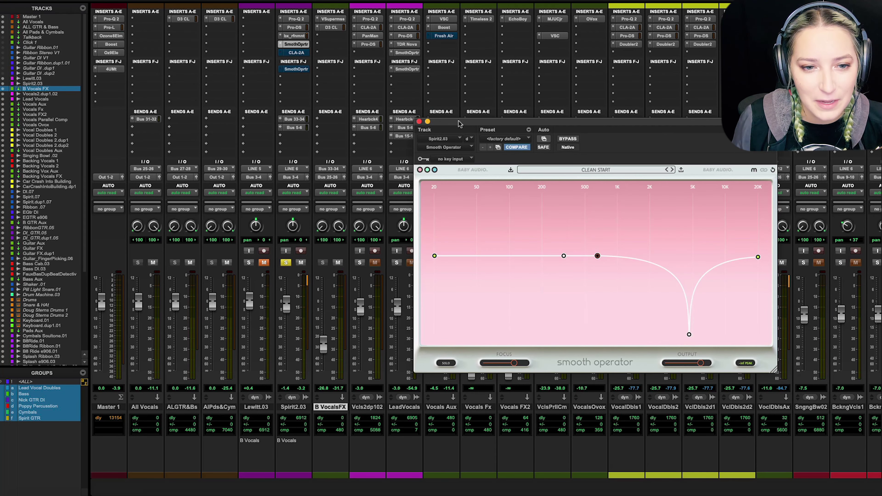
- Drag the Smooth Operator plugin window higher and further left
left_click_drag(459, 124, 404, 98)
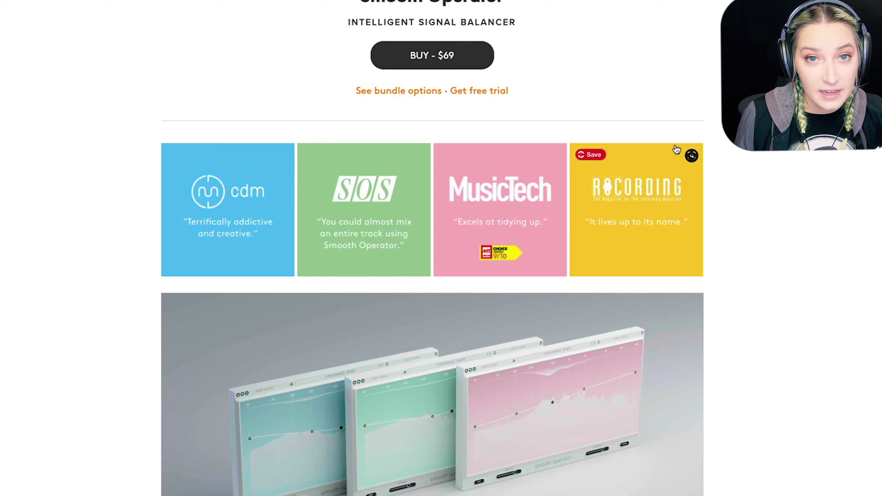
- Scroll the Smooth Operator product page past the $69 Buy button to the press quotes
scroll(676, 148, "down", 10)
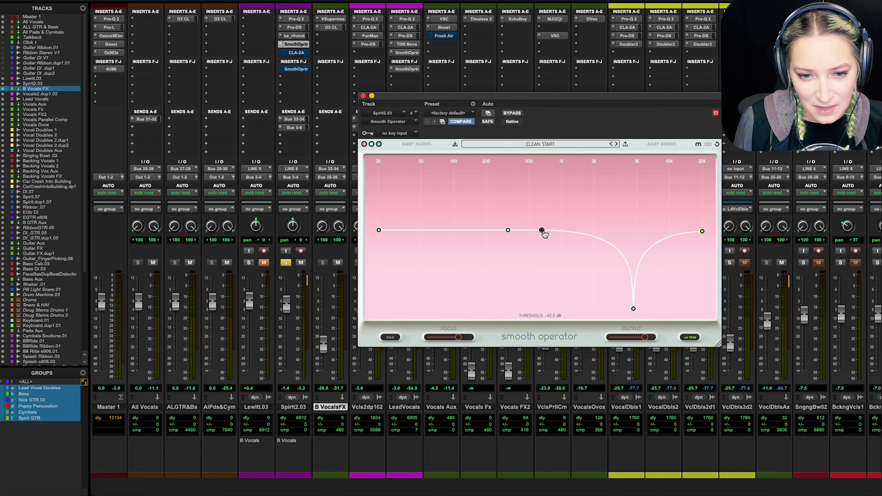
- Read Smooth Operator's -42.5 dB threshold and 4596 Hz notch, then switch to CLA-2A
mouse_move(543, 230)
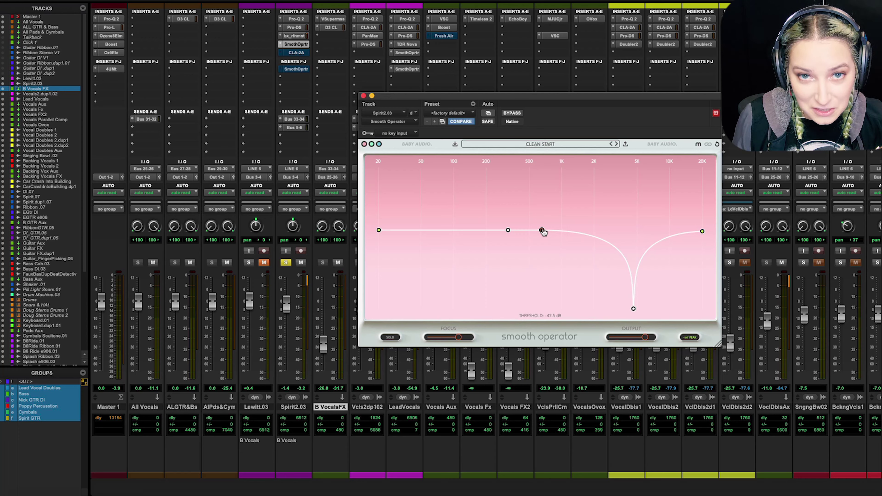
mouse_move(633, 311)
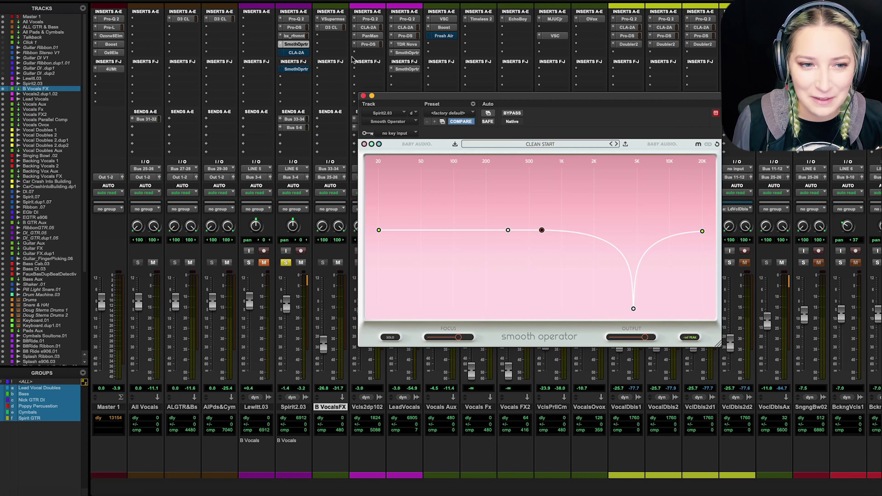
left_click(293, 53)
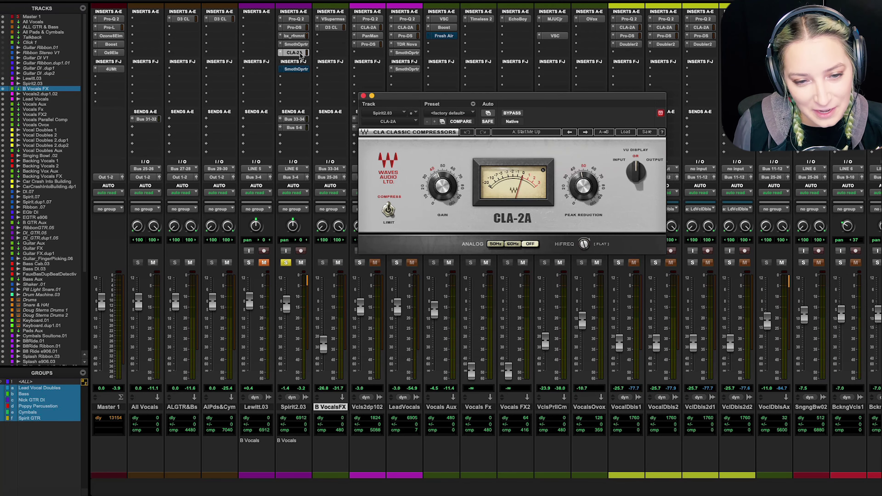
- Show the second Smooth Operator instance's 736 Hz notch, then select the Spirit2.03 track
left_click(296, 70)
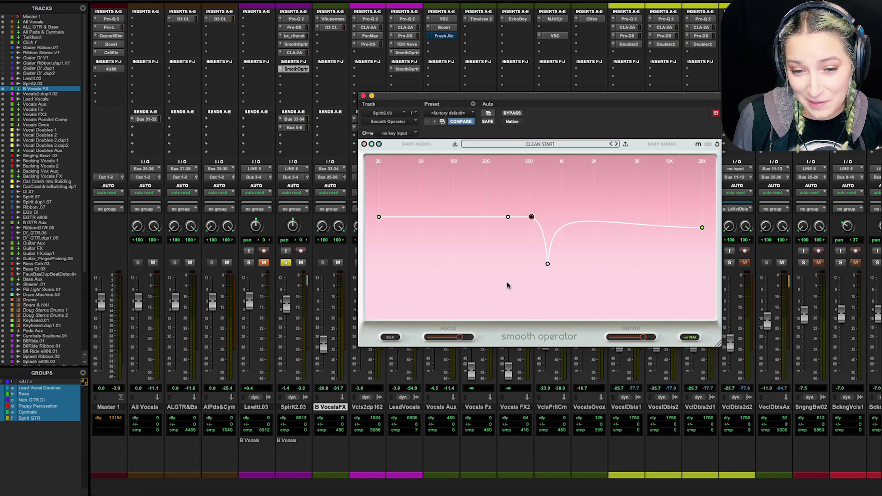
mouse_move(548, 265)
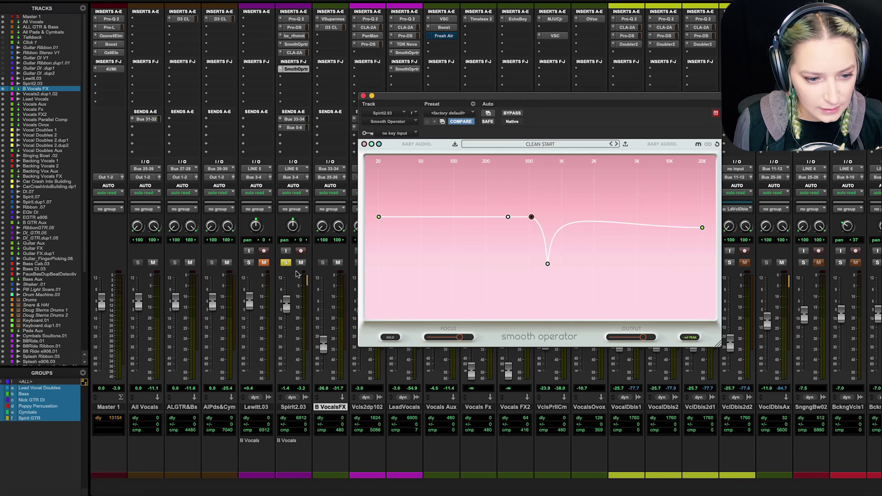
left_click(301, 408)
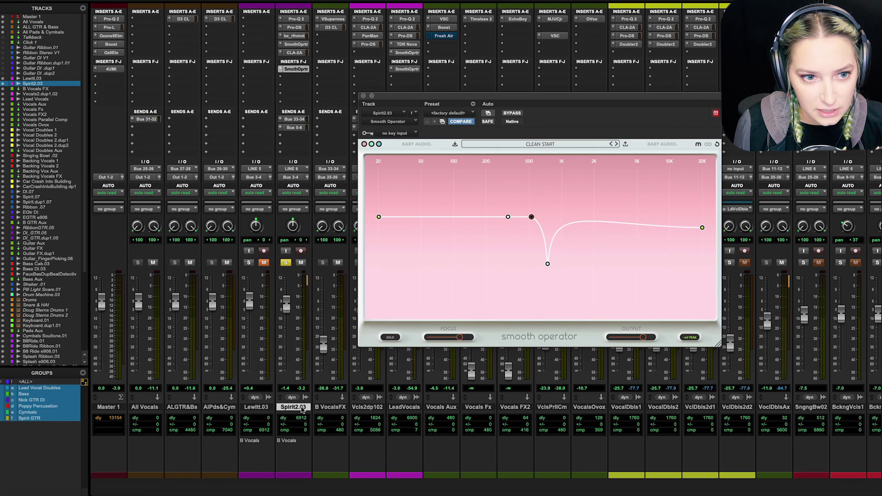
- Bypass all Spirit2.03 inserts, unsolo it, and play the dry vocal from 146|2|773
key("shift+a")
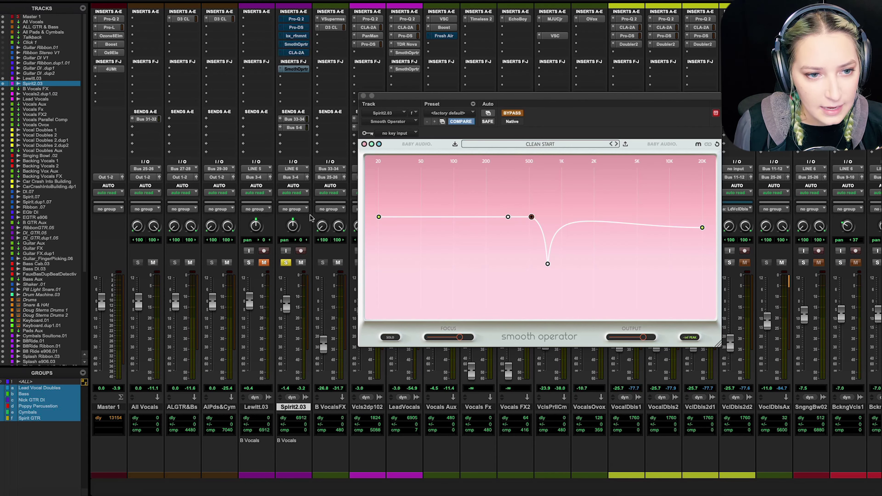
left_click(363, 96)
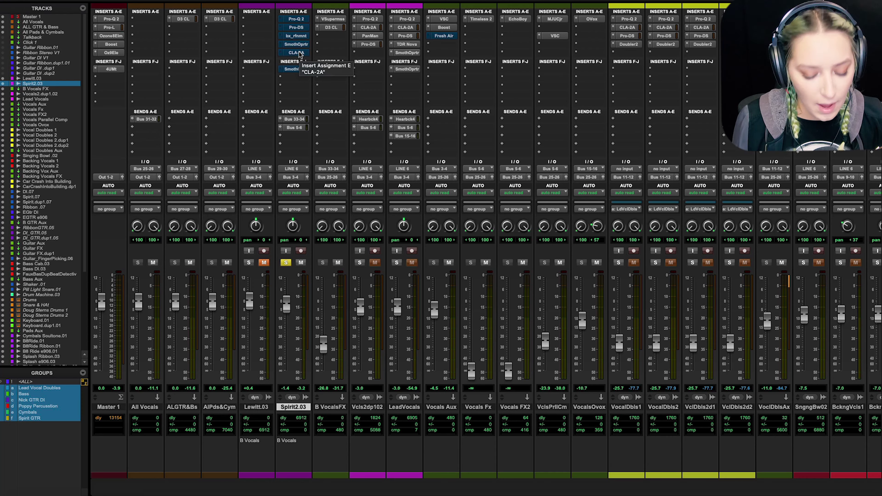
key("super+equal")
left_click(412, 354)
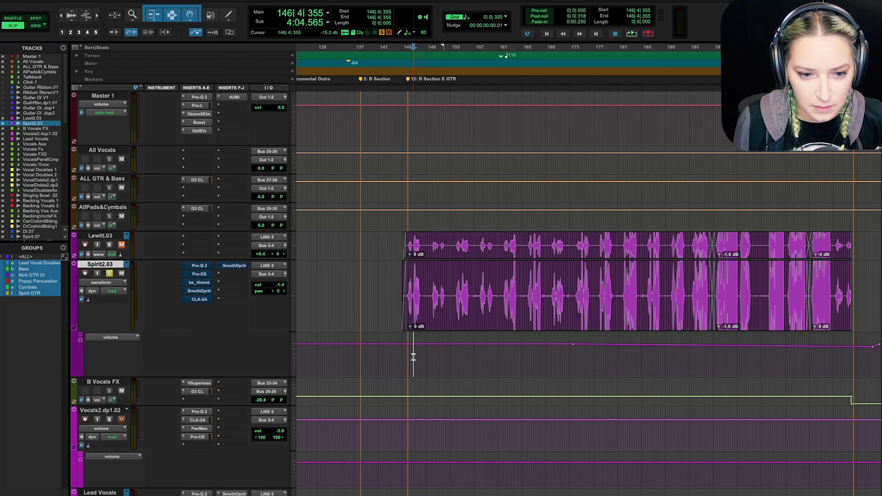
left_click(410, 356)
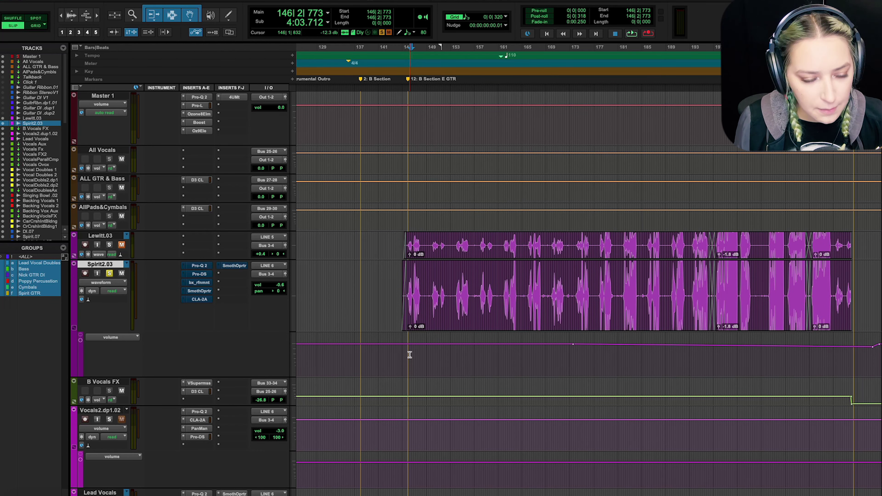
left_click(108, 272)
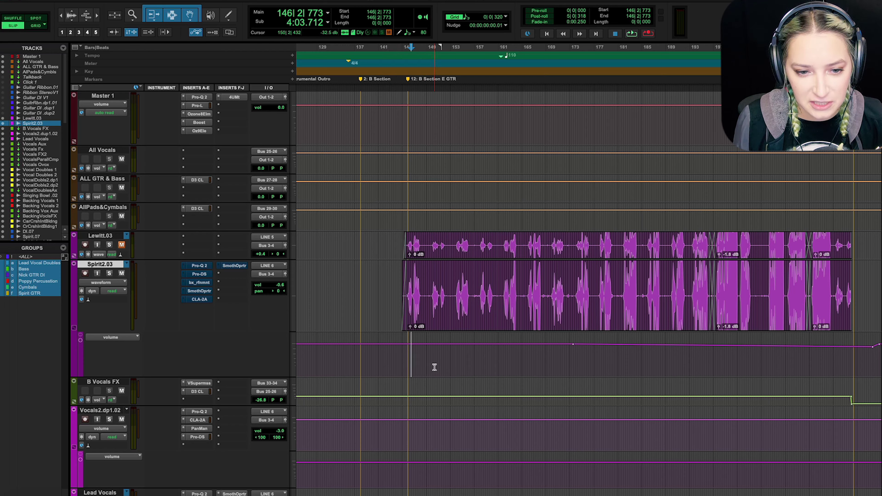
key("space")
- Back in the Mix window, re-enable CLA-2A and review the Pro-Q 2 and Pro-DS settings
key("super+equal")
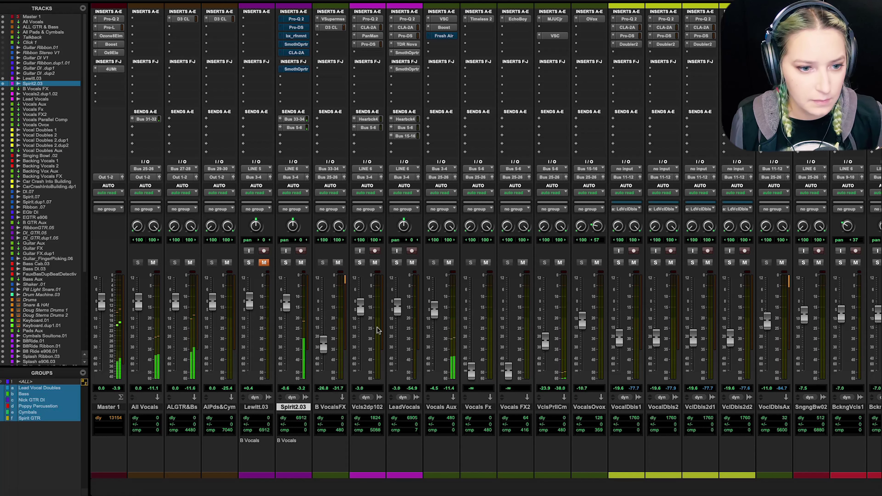
left_click(295, 52, "super")
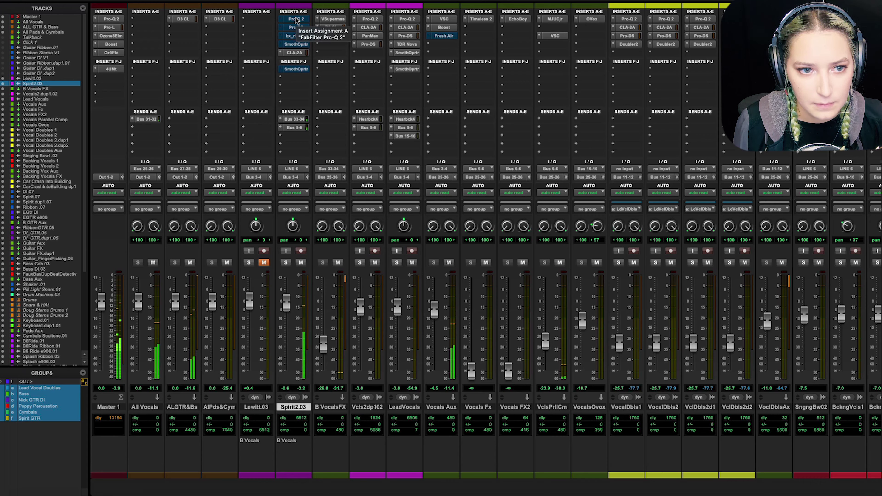
left_click(296, 20)
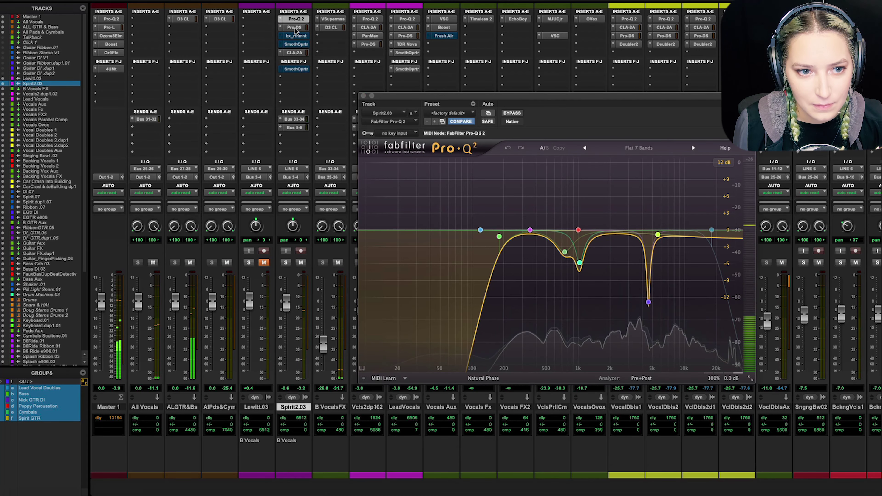
left_click(295, 27)
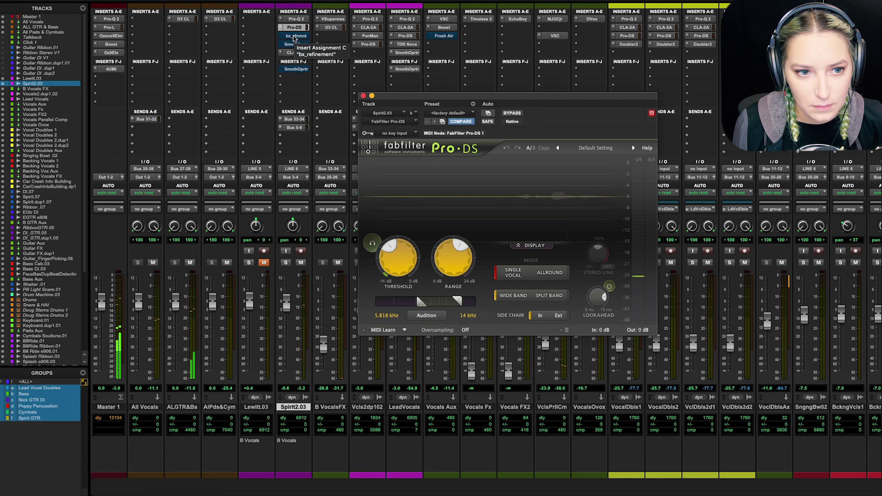
- Re-enable bx_refinement and review it plus both Smooth Operator instances on Spirit2.03
left_click(294, 36, "super")
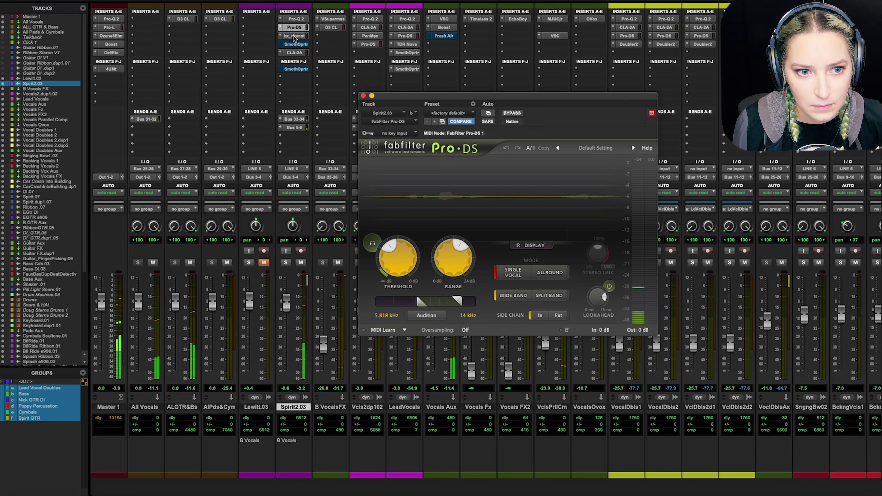
left_click(294, 36)
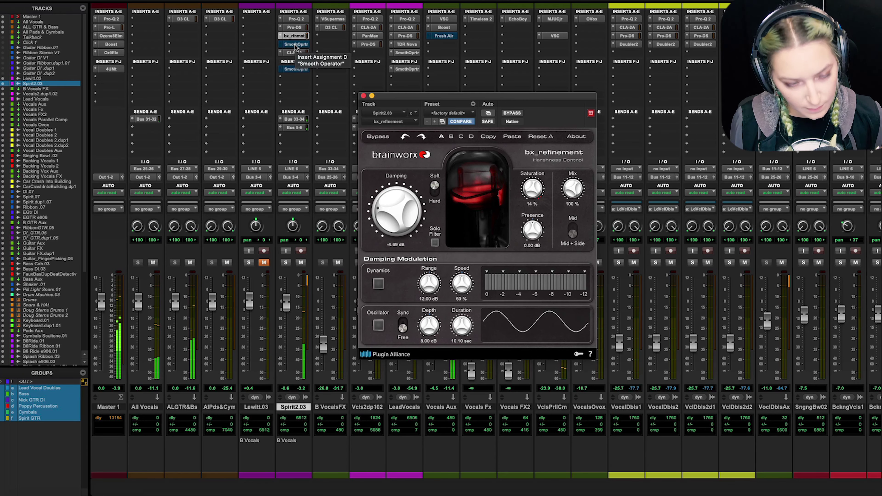
left_click(296, 45)
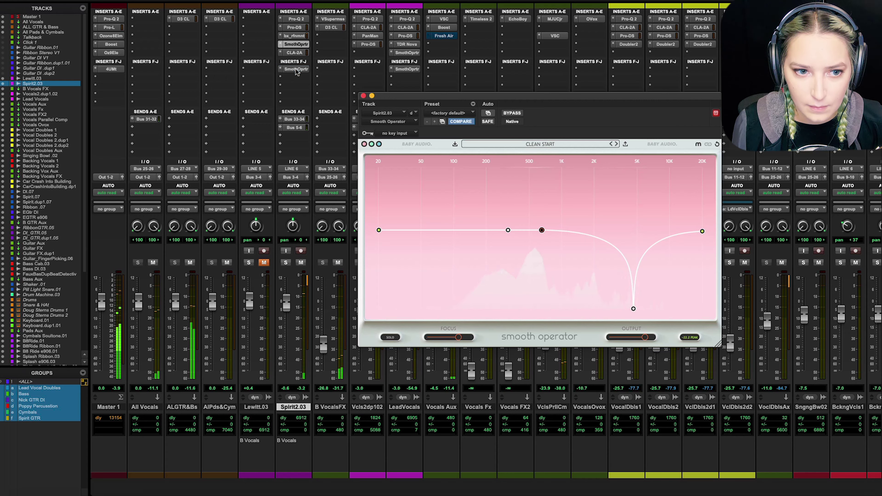
left_click(288, 69)
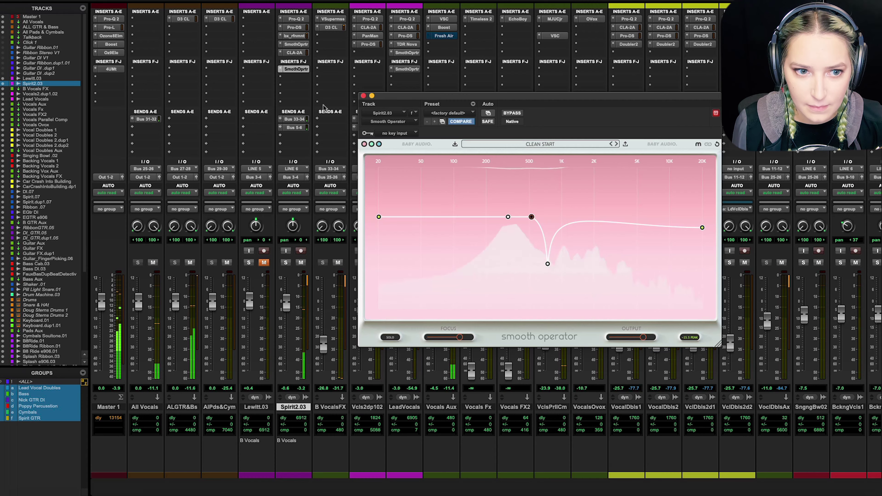
- Return to the Edit window, stop playback and close the Smooth Operator window
key("super+equal")
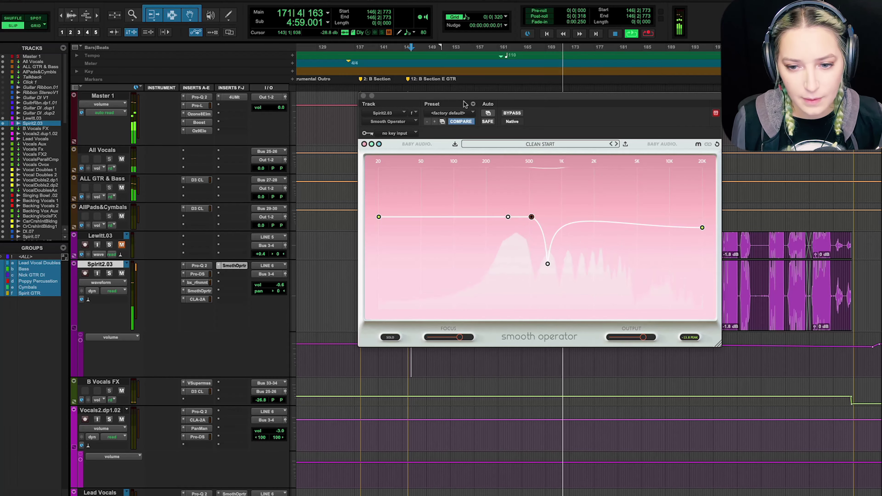
key("space")
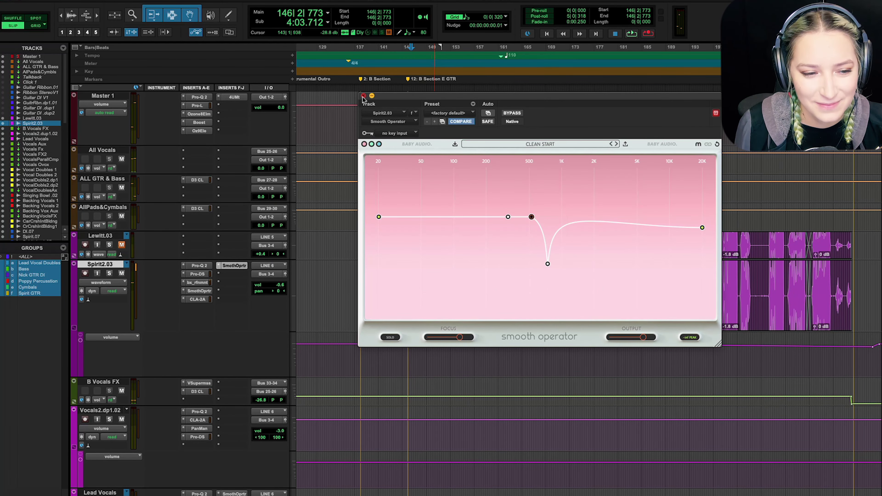
left_click(364, 95)
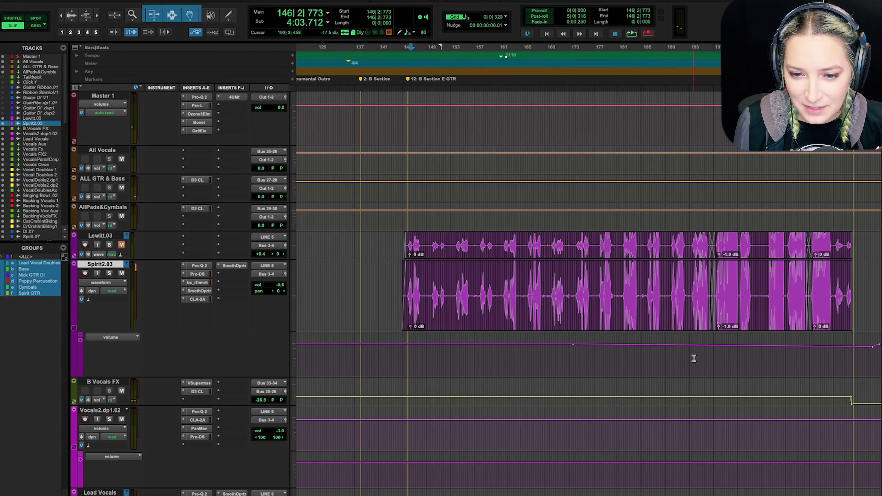
- Zoom the Spirit2.03 timeline to bars 189–197 and place the edit point at 195|1|781
left_click_drag(694, 358, 707, 358)
left_click(723, 355)
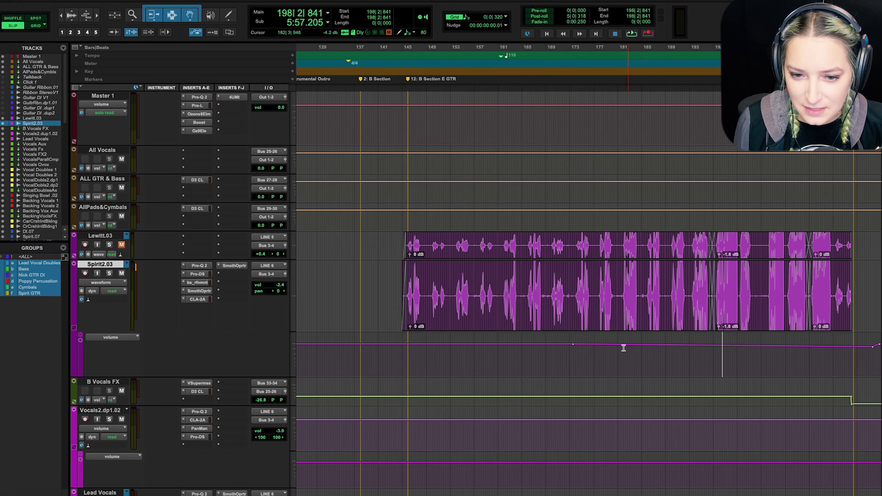
left_click(701, 351)
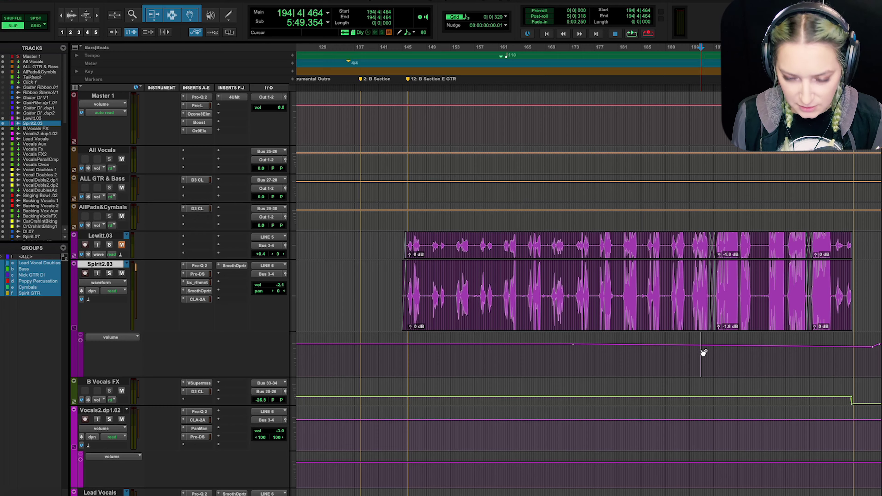
key("t")
key("t")
key("t")
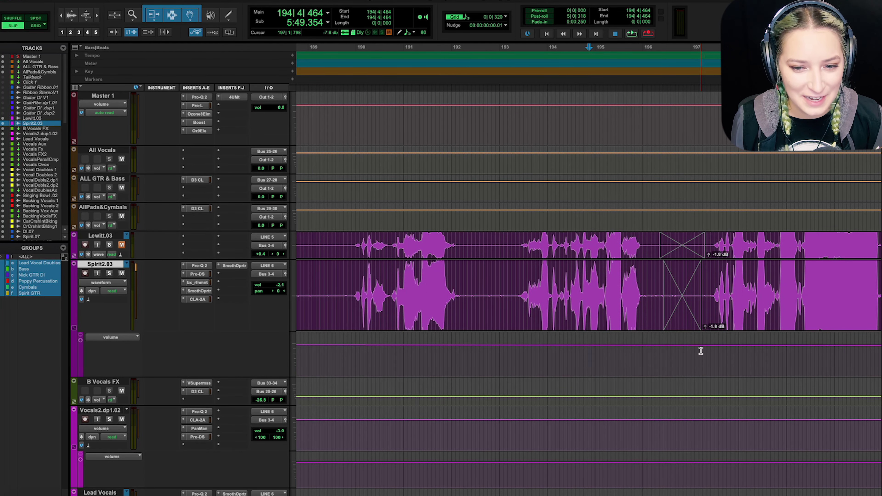
left_click(605, 281)
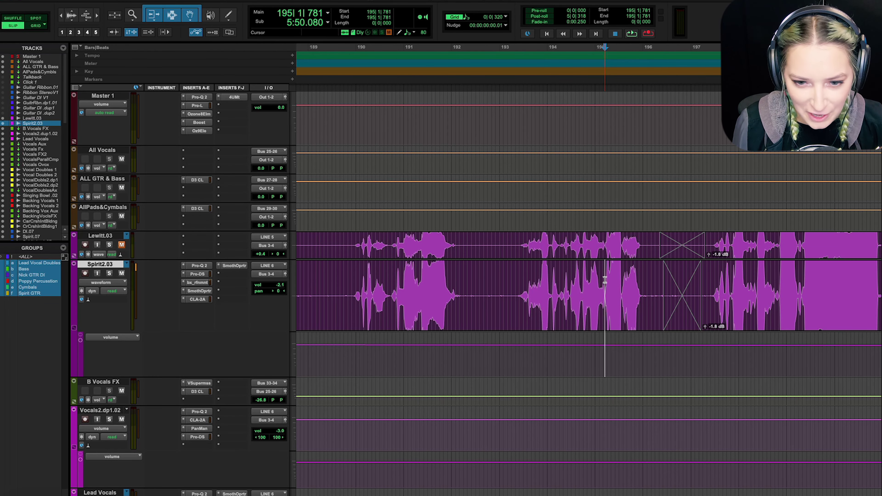
- Zoom out to bars 171–205 and audition the Spirit2.03 vocal from around bar 197
key("r")
key("r")
left_click(614, 296)
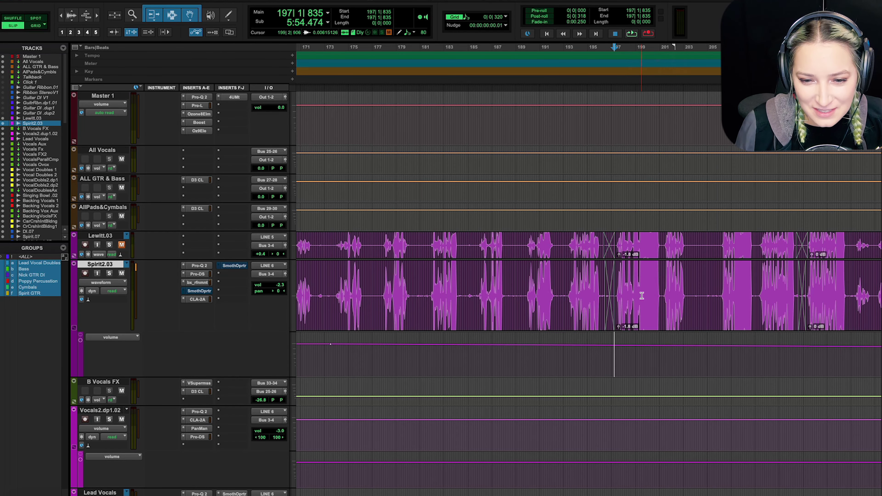
left_click(613, 356)
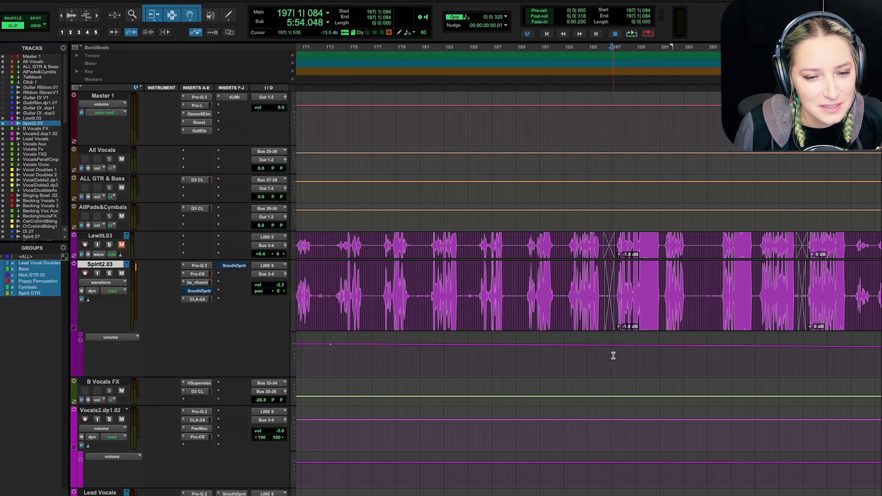
key("space")
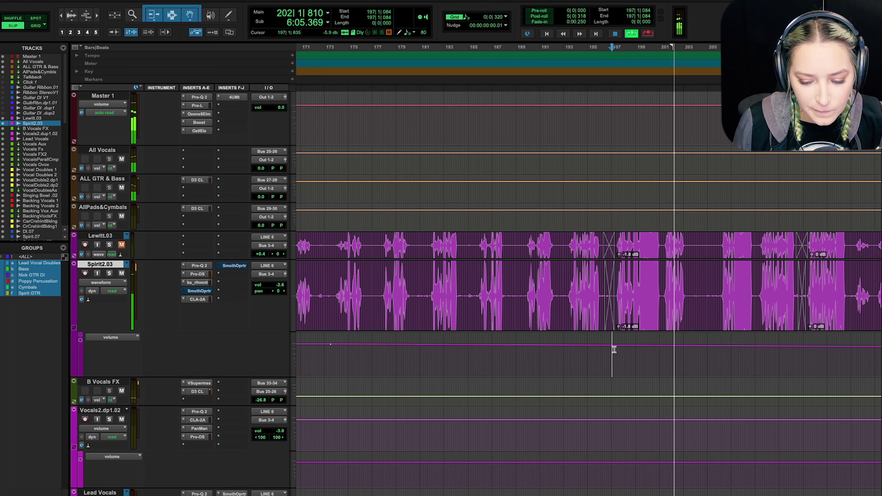
left_click(614, 349)
key("space")
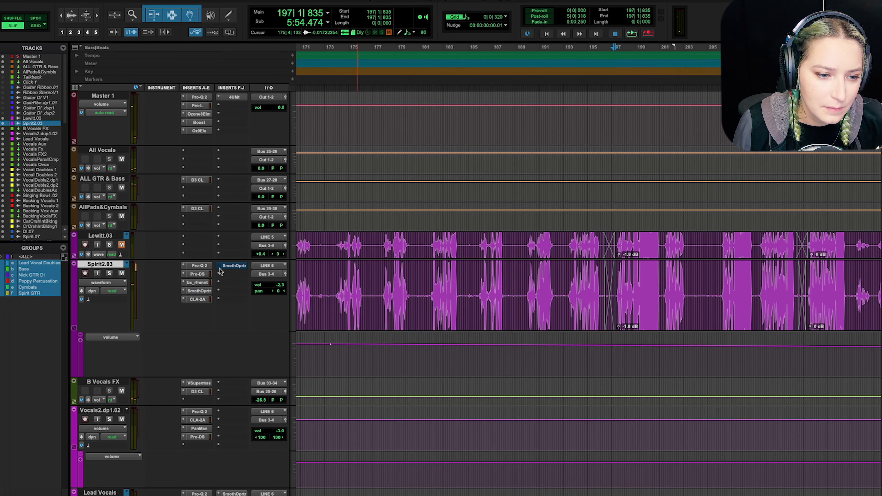
- Play the Spirit2.03 vocal from 196|4|444 past bar 202, then stop back at the start point
left_click(610, 351)
key("space")
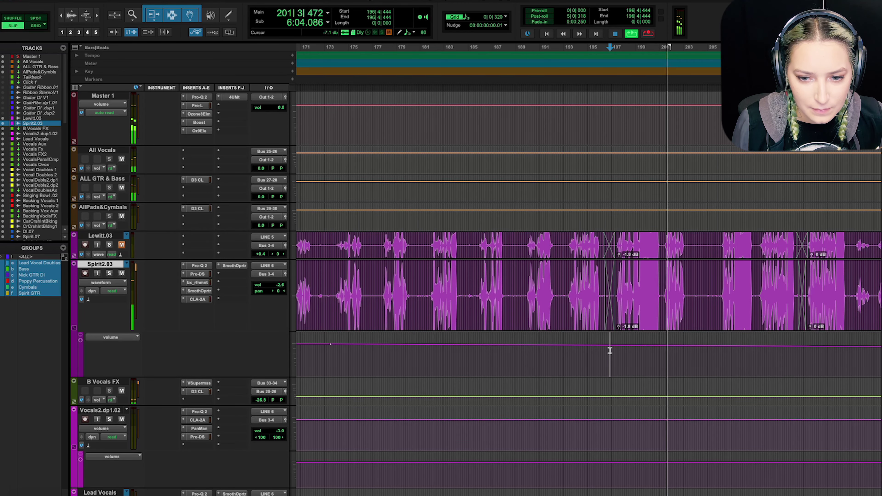
key("super+bracketleft")
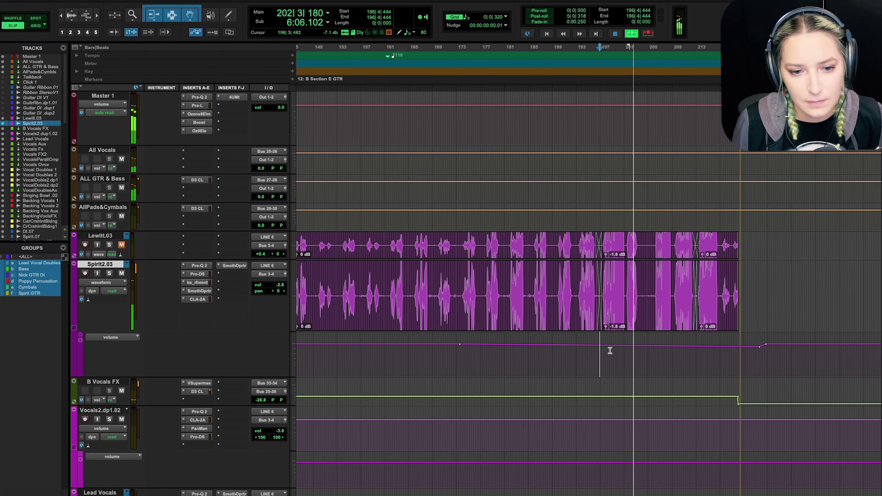
key("space")
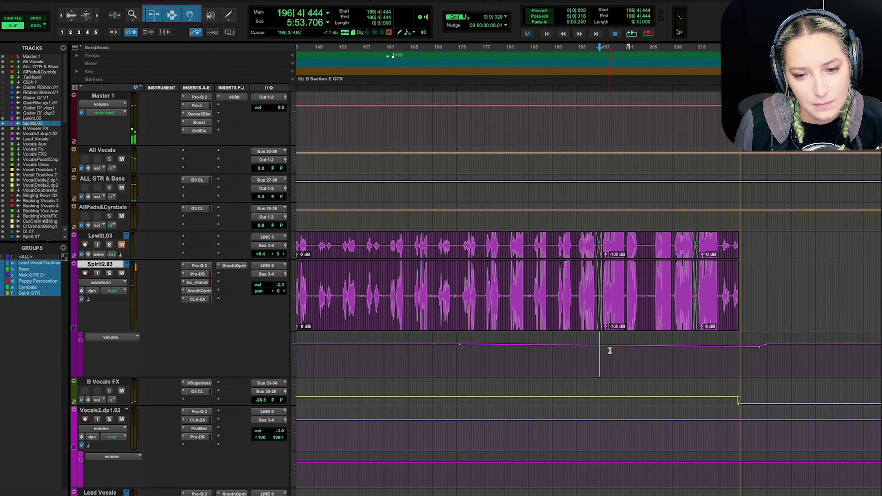